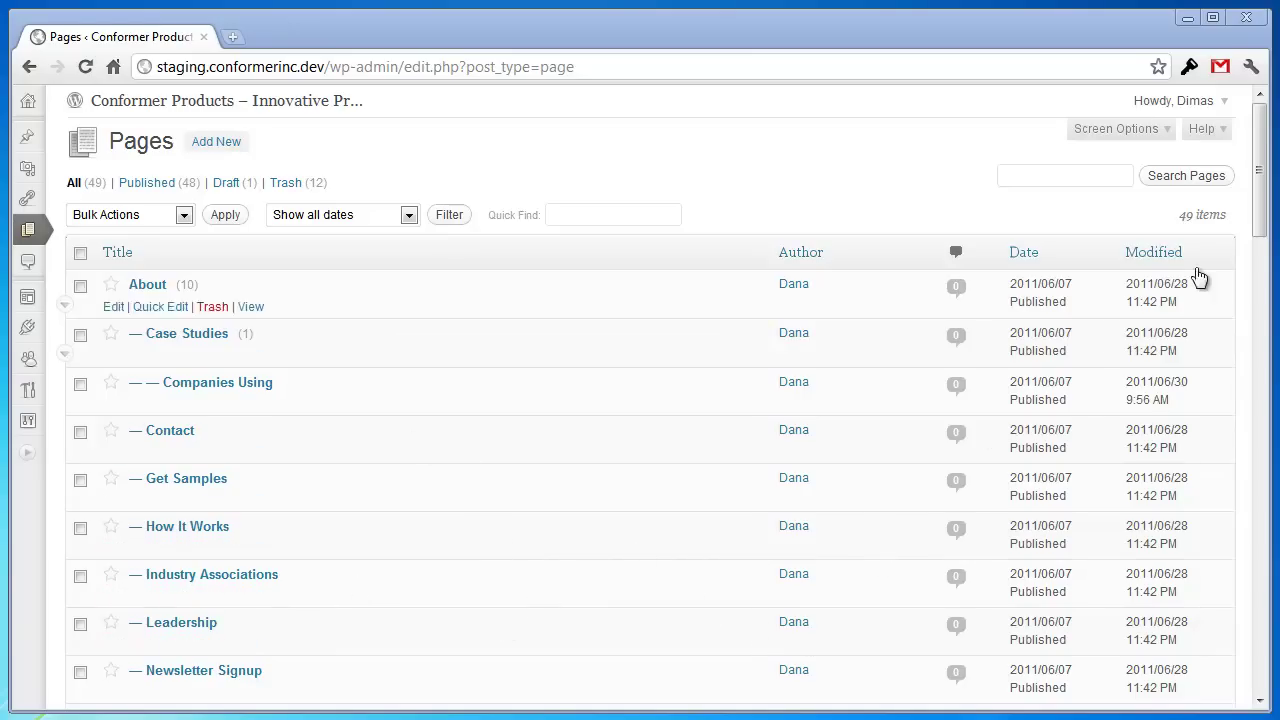
- Review the column and pages-per-screen settings in the screen options of the pages list, leaving them as they are
{"action": "left_click", "coordinate": [1140, 129]}
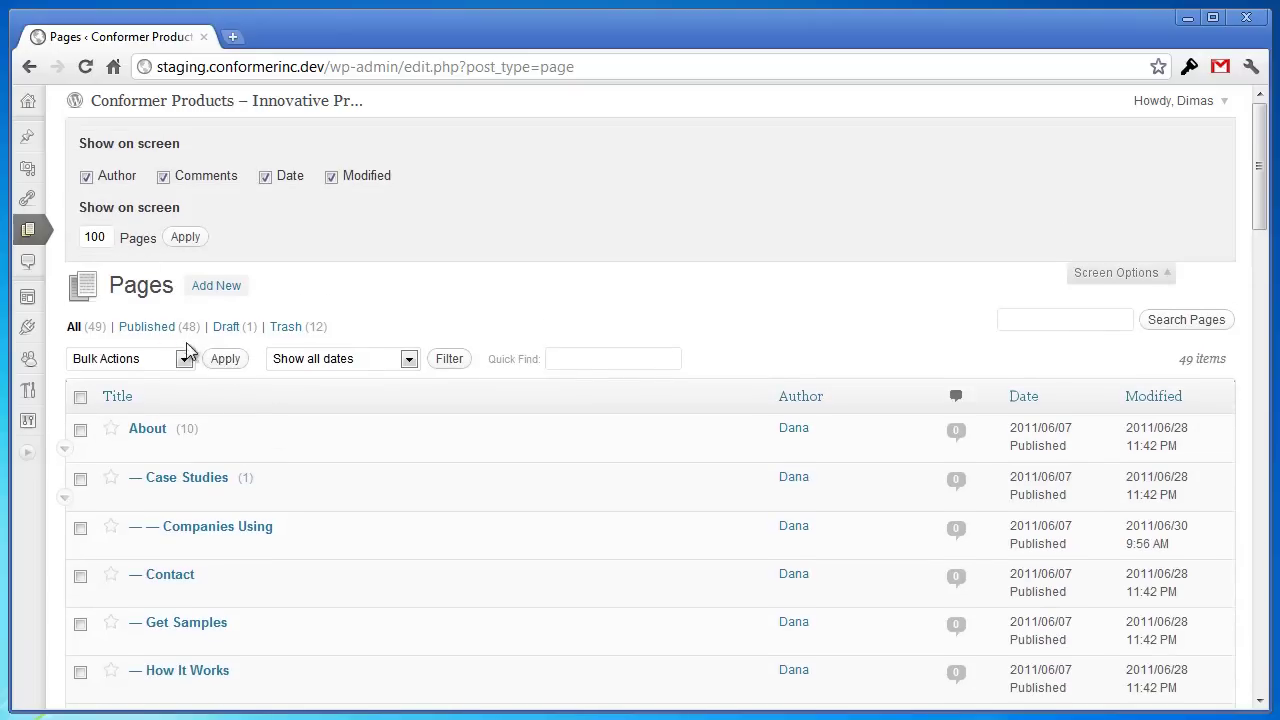
{"action": "left_click_drag", "start_coordinate": [105, 238], "coordinate": [81, 238]}
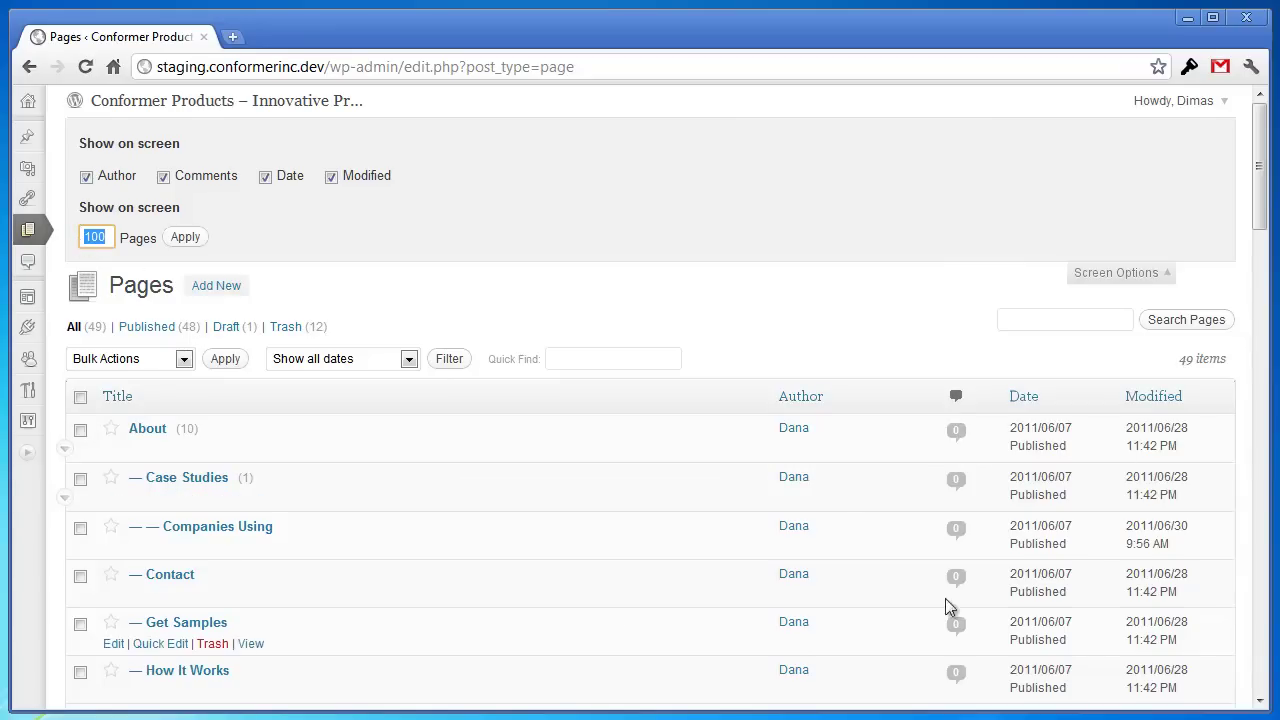
{"action": "left_click", "coordinate": [1118, 280]}
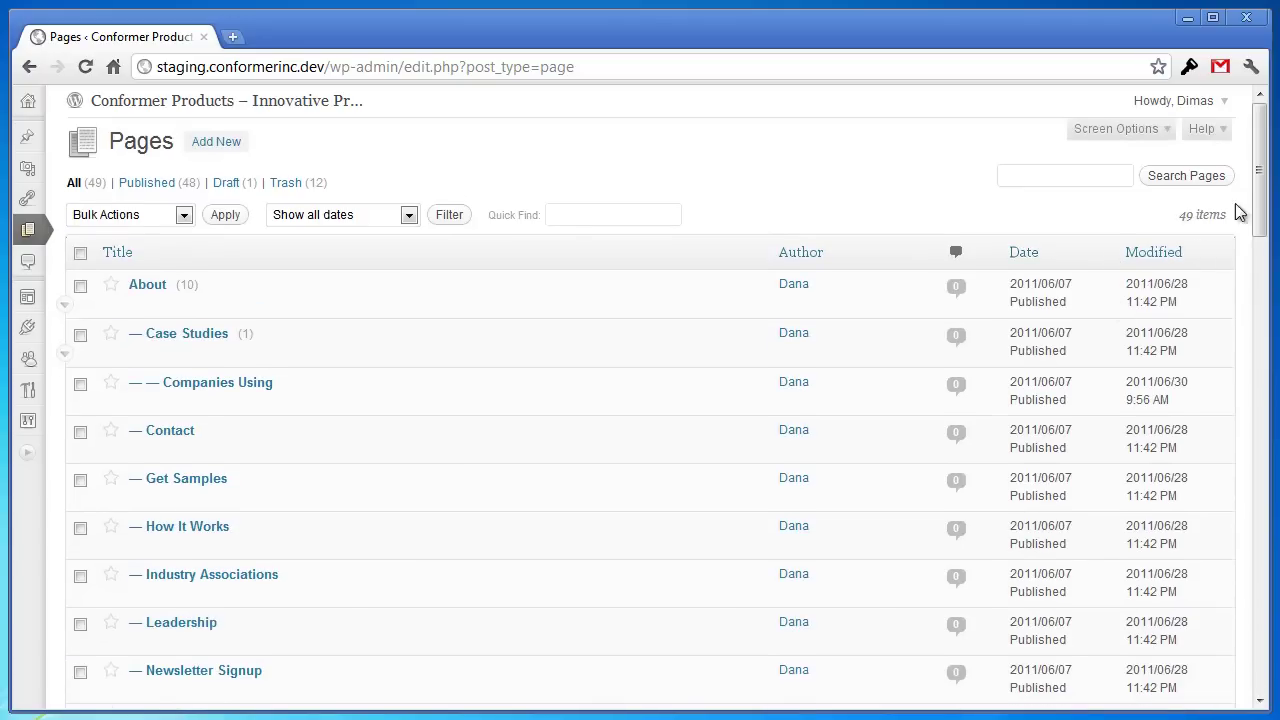
- Collapse the child pages under Case Studies, About, Envelopes, Folders, Mailers and Portfolios so only top-level pages are listed
{"action": "left_click_drag", "start_coordinate": [1257, 177], "coordinate": [1266, 149]}
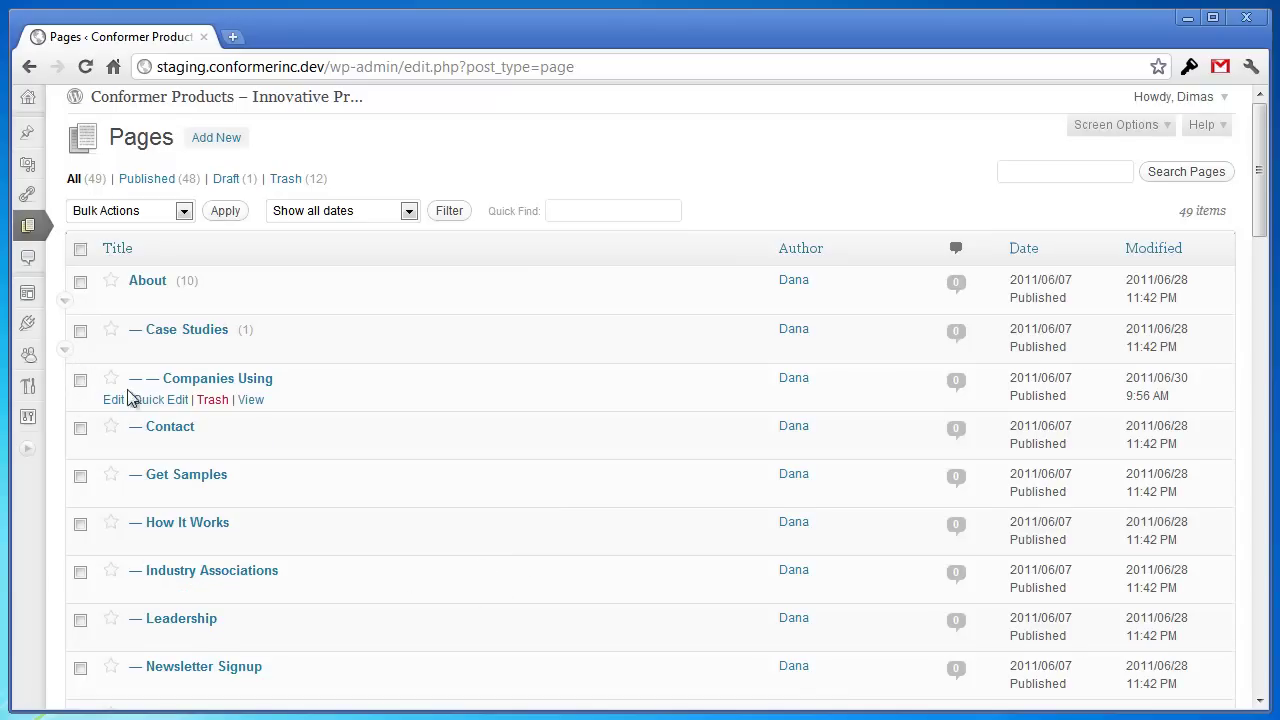
{"action": "scroll", "coordinate": [228, 535], "scroll_direction": "down", "scroll_amount": 1}
{"action": "scroll", "coordinate": [228, 535], "scroll_direction": "down", "scroll_amount": 1}
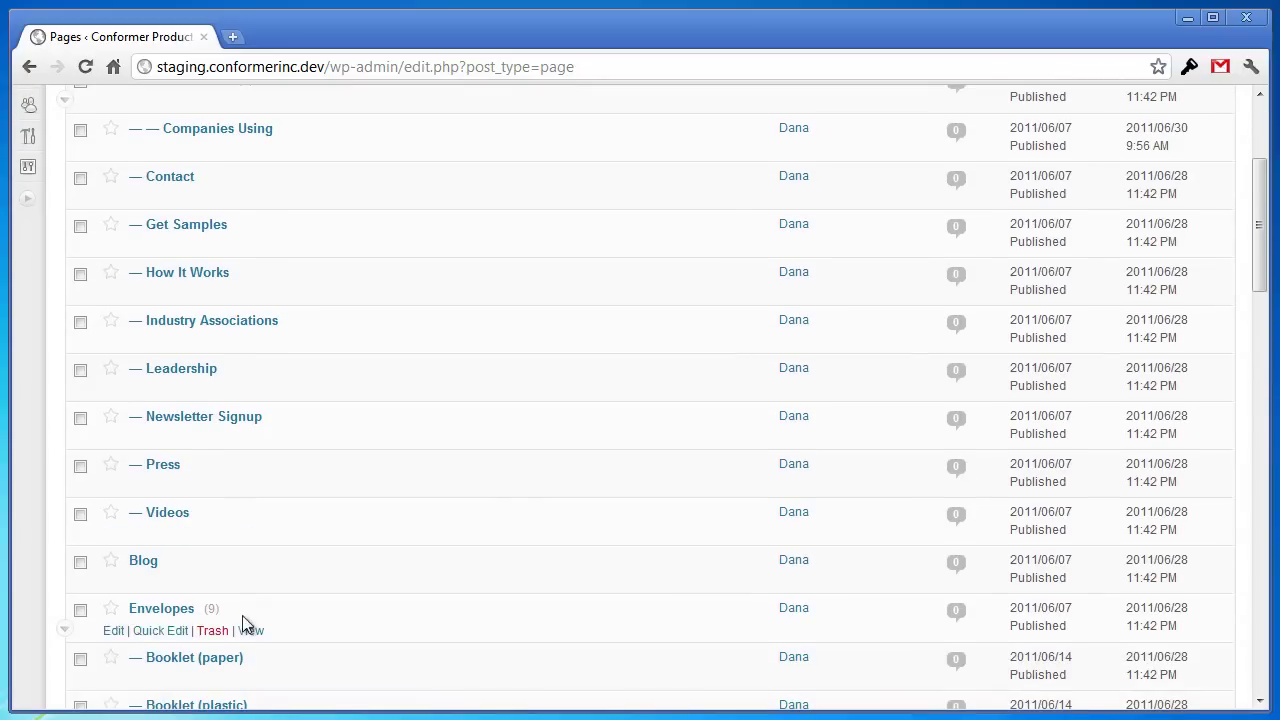
{"action": "scroll", "coordinate": [260, 446], "scroll_direction": "up", "scroll_amount": 2}
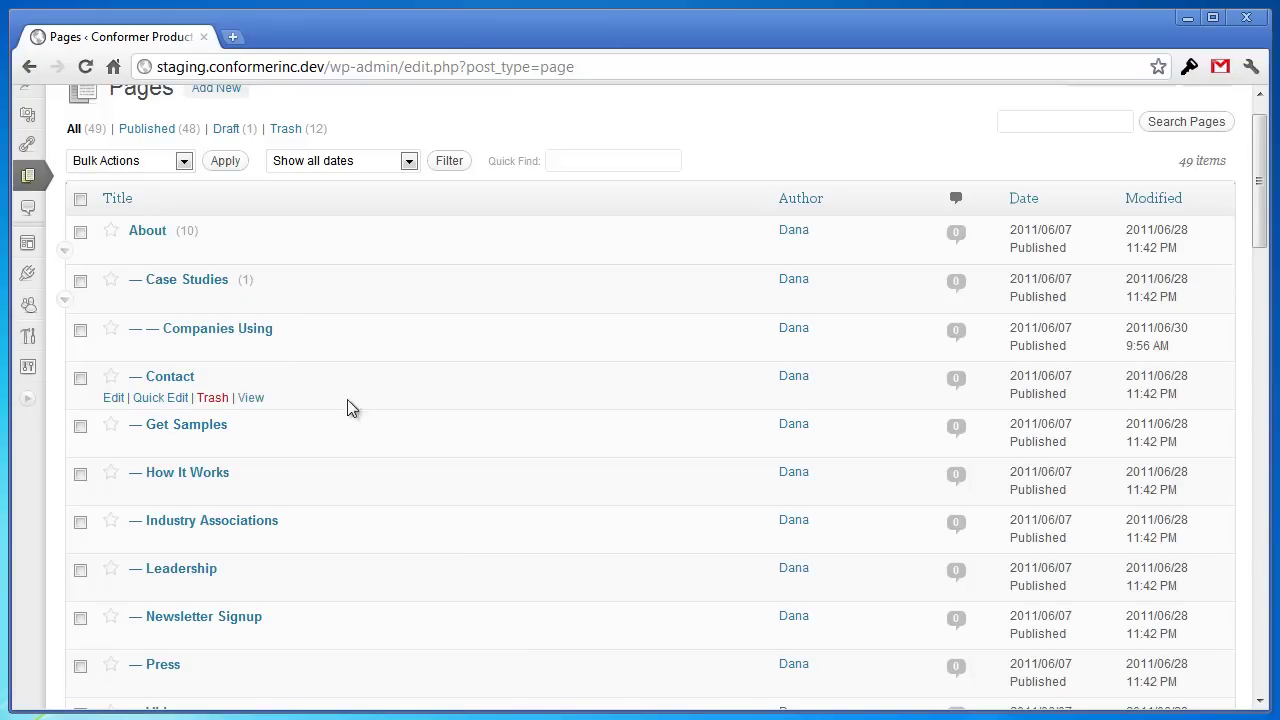
{"action": "left_click", "coordinate": [64, 301]}
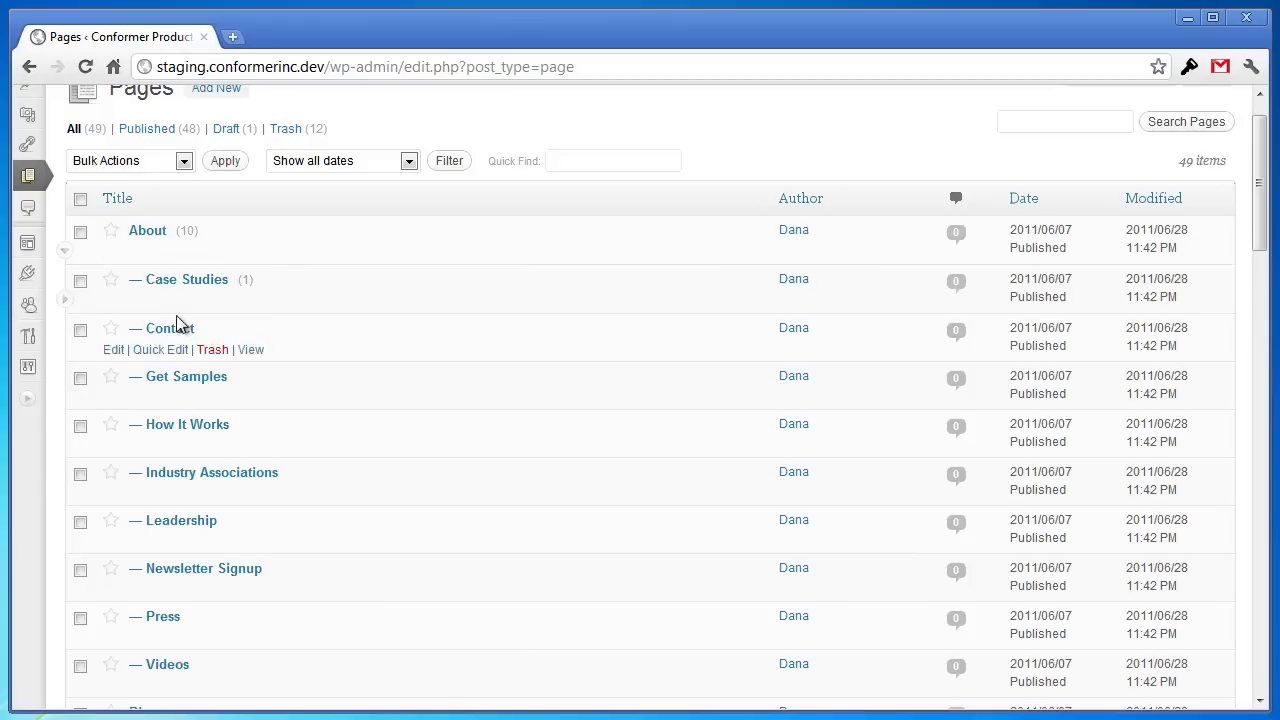
{"action": "left_click", "coordinate": [66, 256]}
{"action": "left_click", "coordinate": [66, 348]}
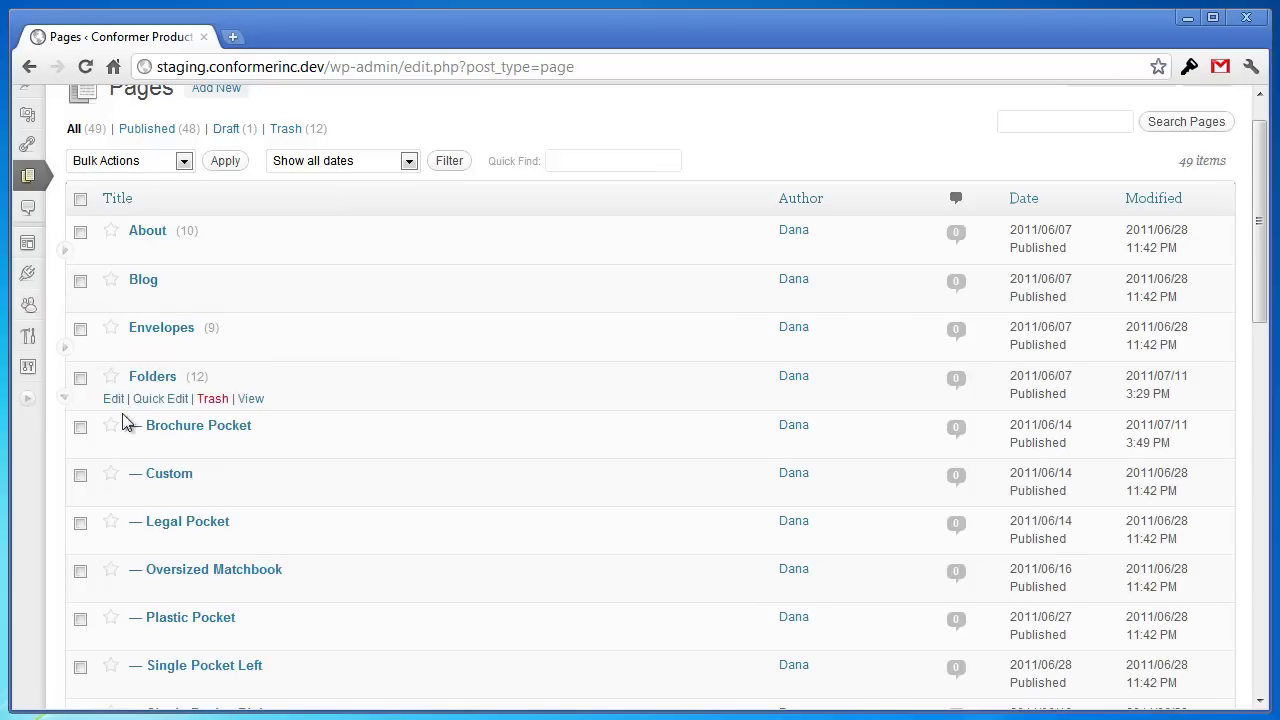
{"action": "left_click", "coordinate": [65, 399]}
{"action": "left_click", "coordinate": [65, 494]}
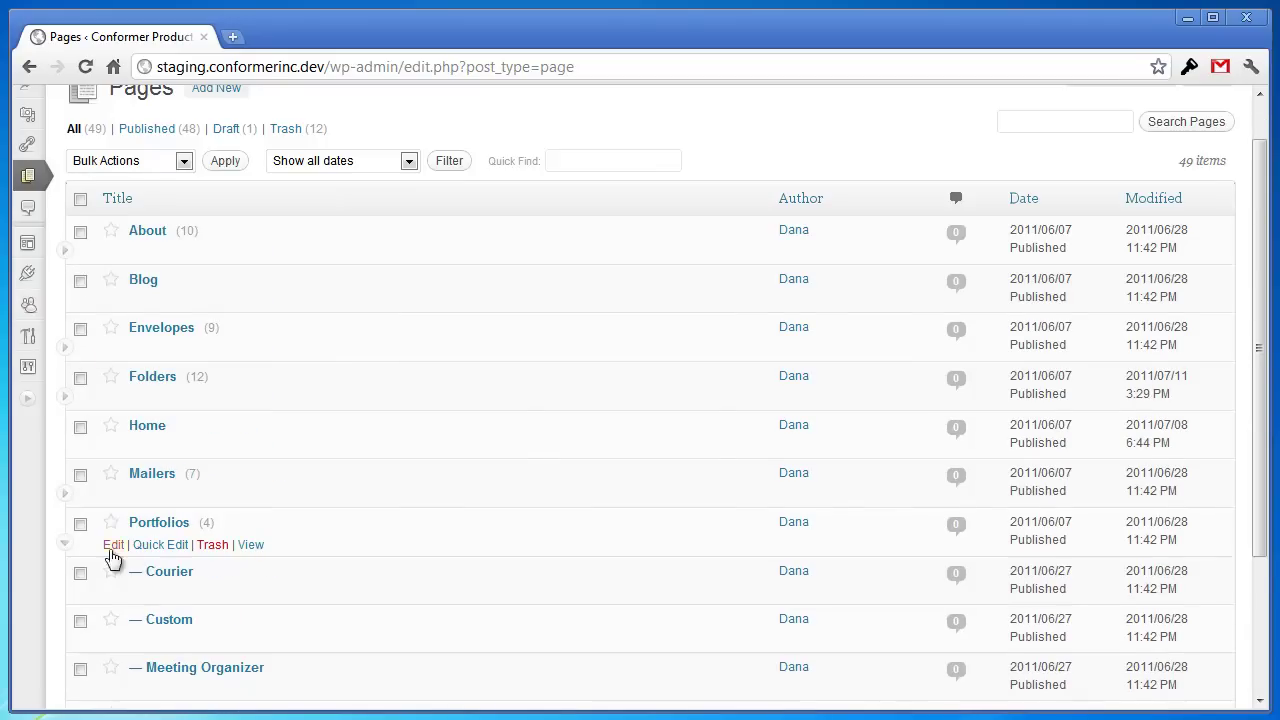
{"action": "left_click", "coordinate": [65, 545]}
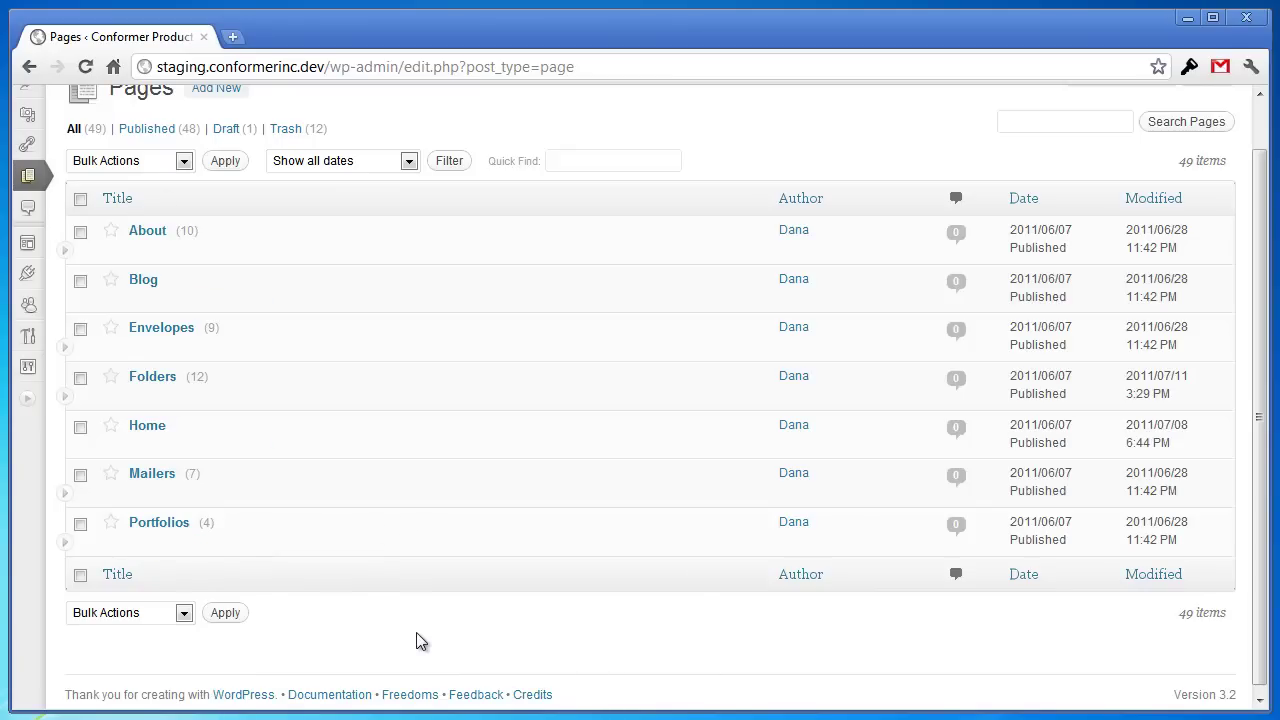
- Expand the child pages of Envelopes and collapse them again, and expand the child pages of Folders
{"action": "scroll", "coordinate": [448, 595], "scroll_direction": "up", "scroll_amount": 1}
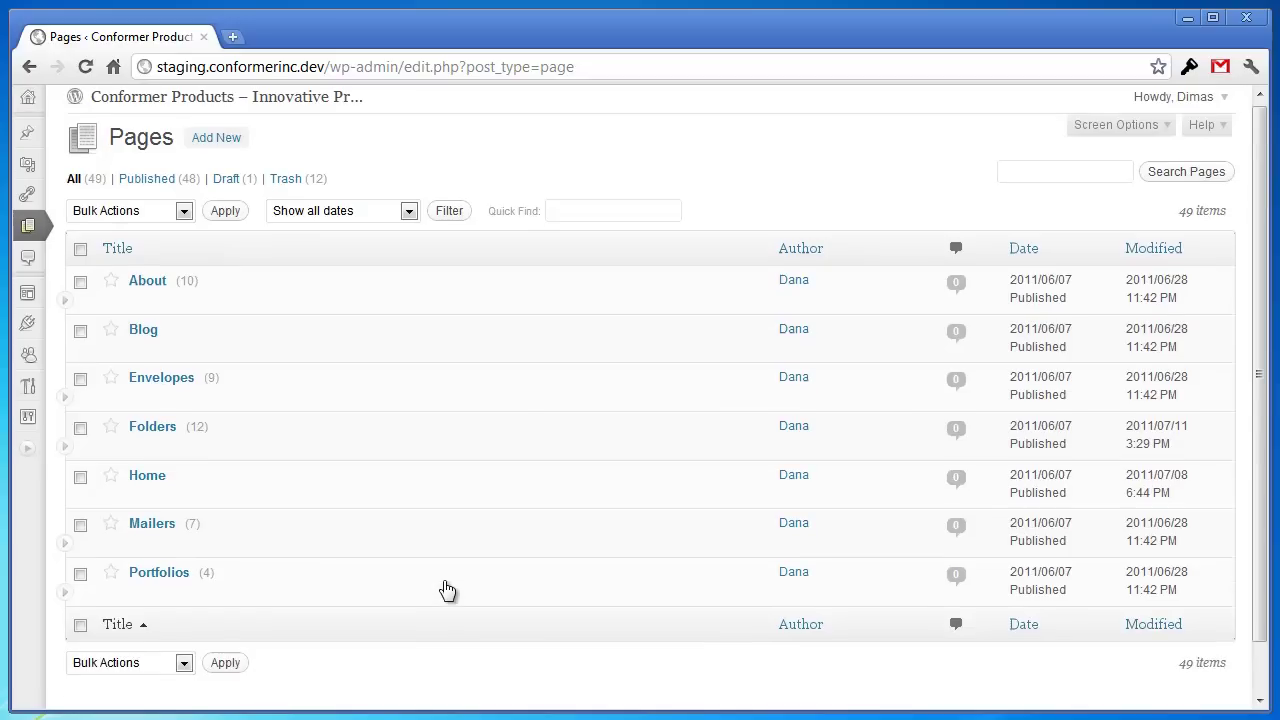
{"action": "scroll", "coordinate": [447, 590], "scroll_direction": "up", "scroll_amount": 1}
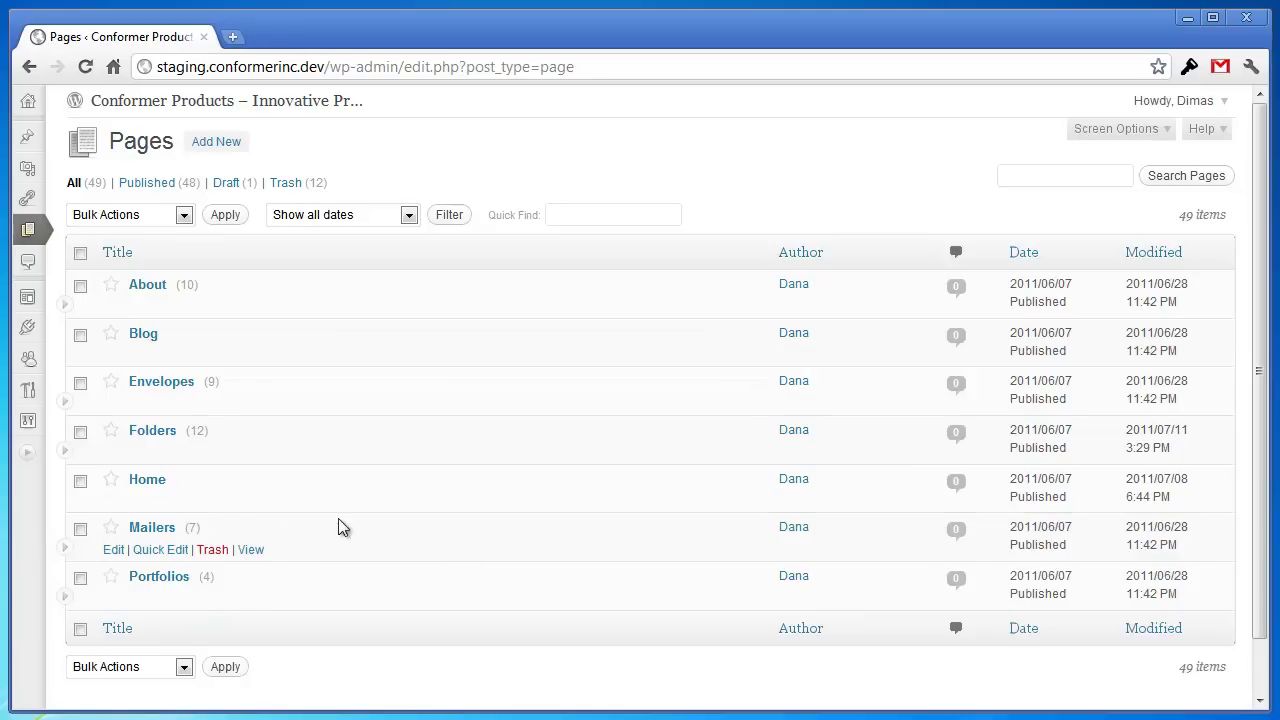
{"action": "left_click", "coordinate": [63, 401]}
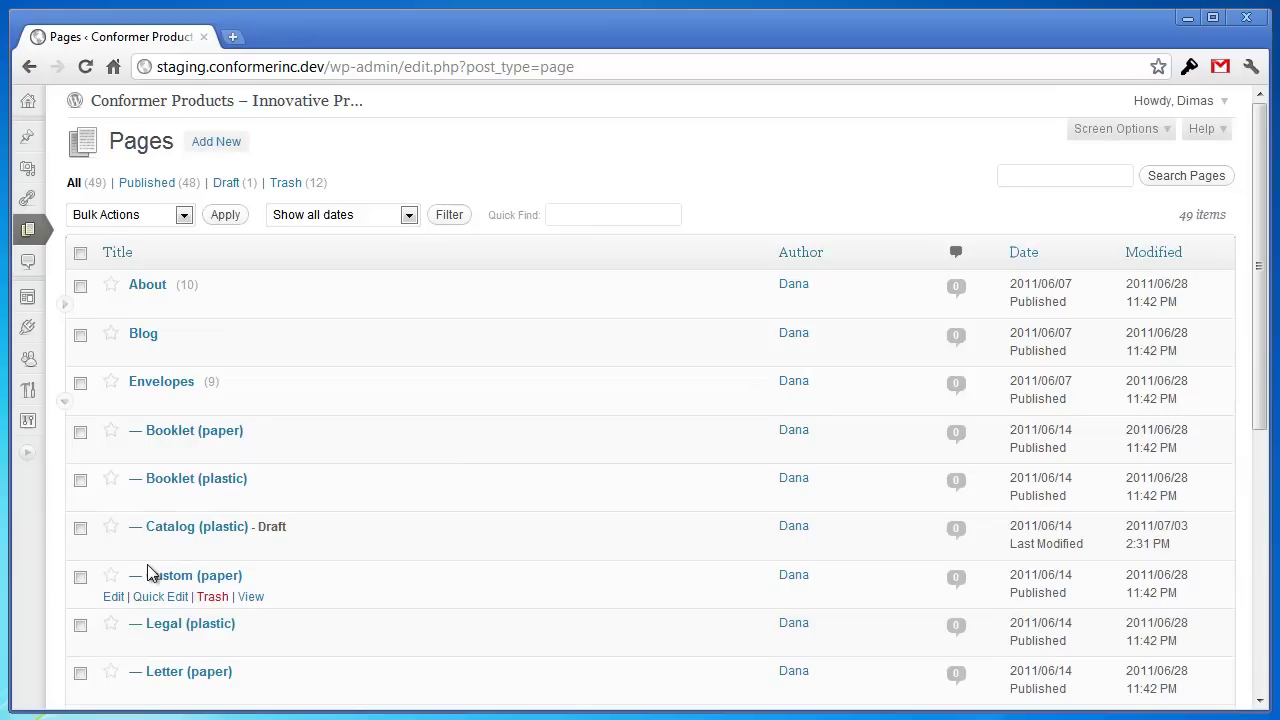
{"action": "left_click", "coordinate": [63, 401]}
{"action": "left_click", "coordinate": [63, 451]}
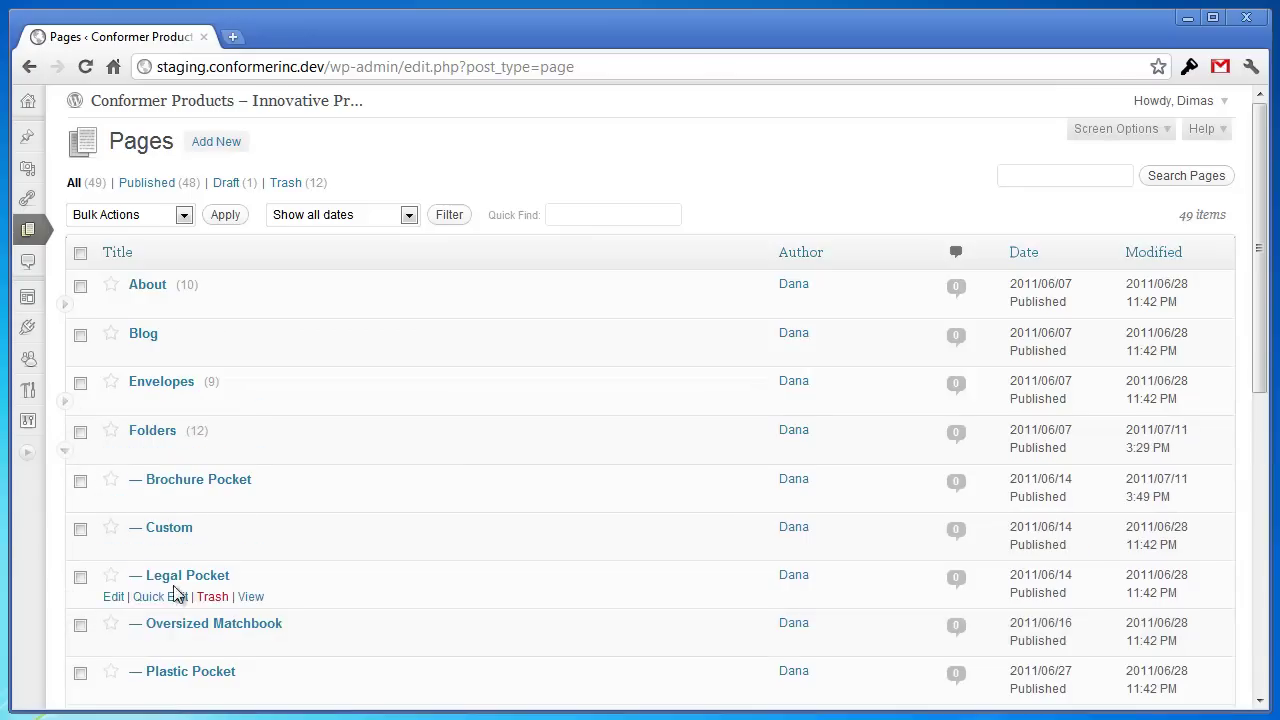
- Star the Brochure Pocket, Folders, Custom and Envelopes pages in the pages list
{"action": "left_click", "coordinate": [110, 479]}
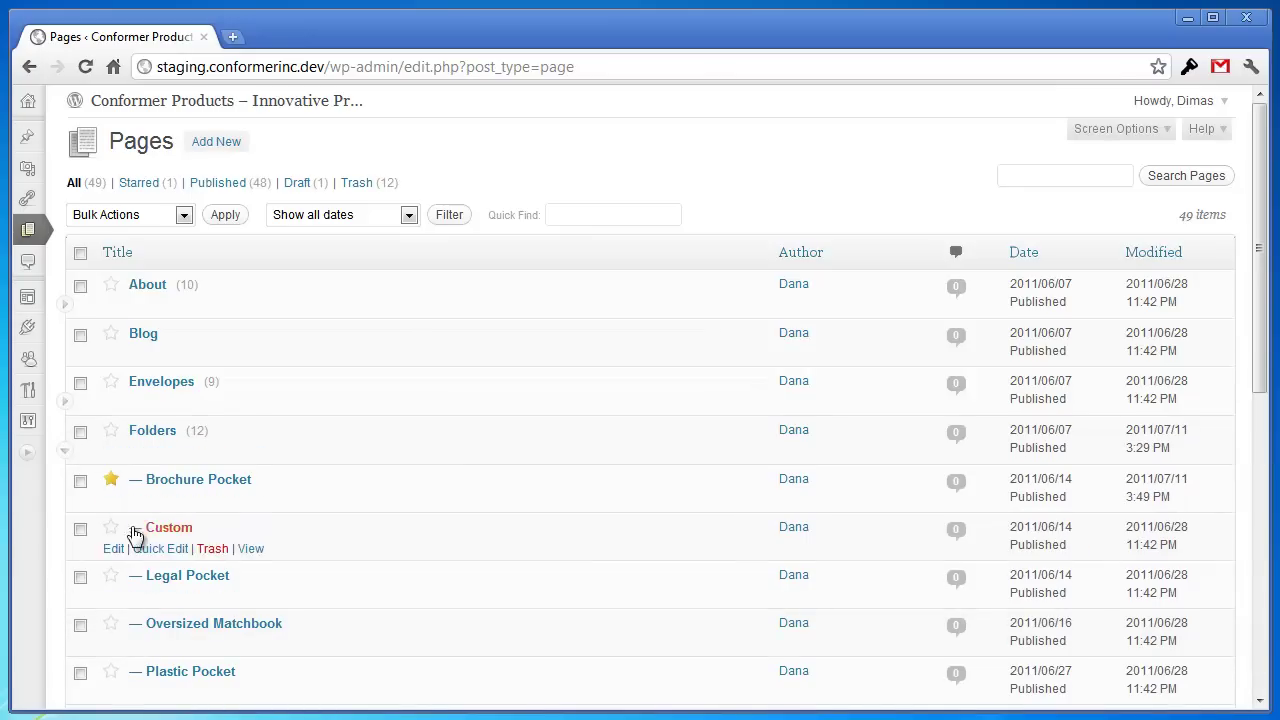
{"action": "left_click", "coordinate": [110, 430]}
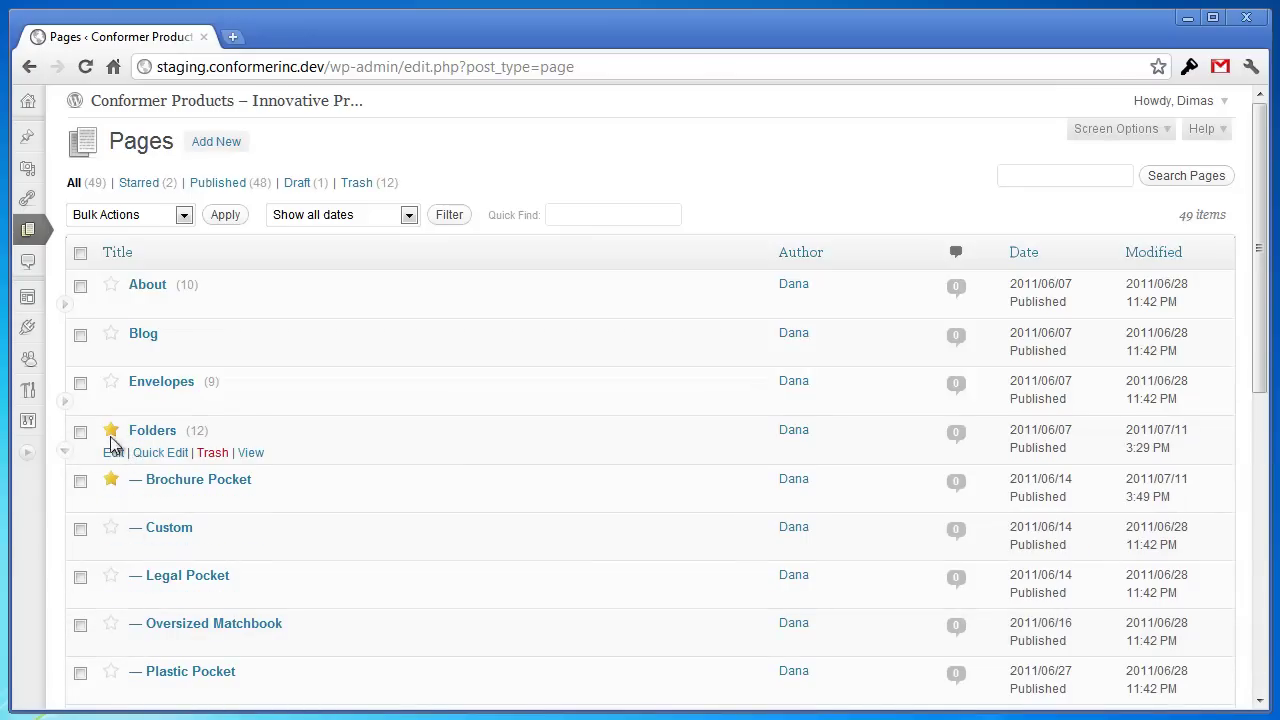
{"action": "left_click", "coordinate": [111, 529]}
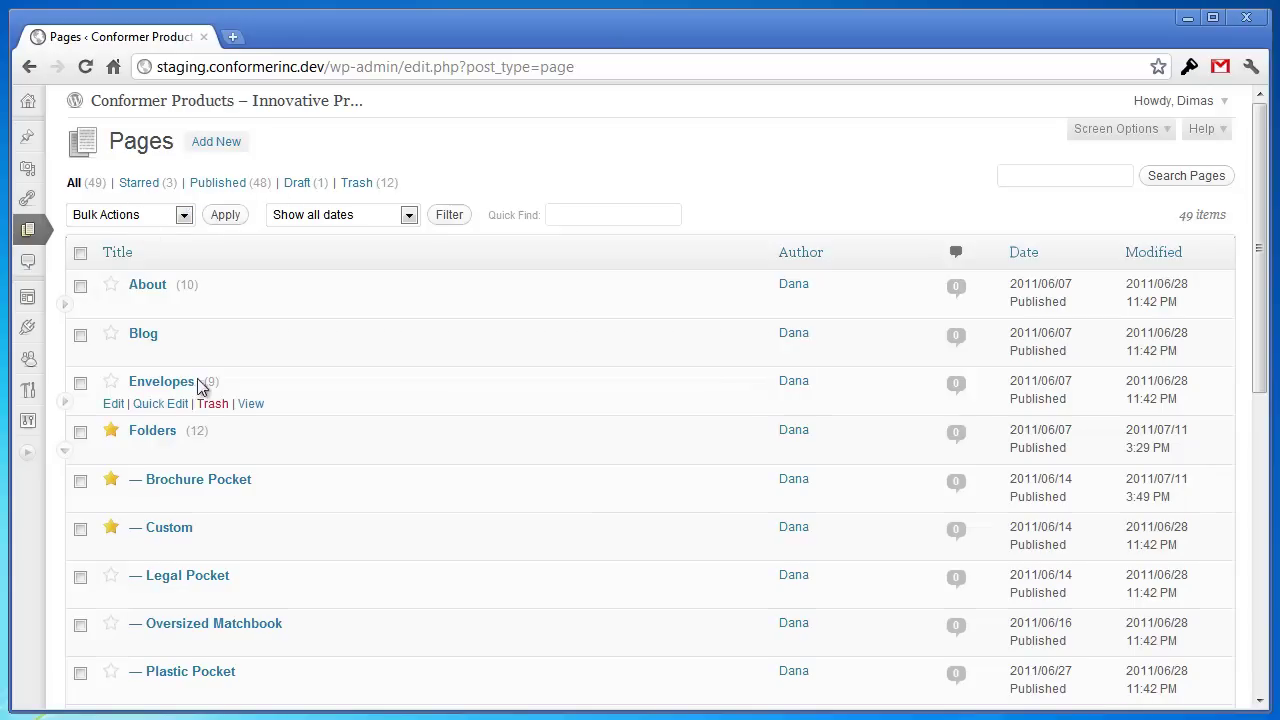
{"action": "left_click", "coordinate": [111, 381]}
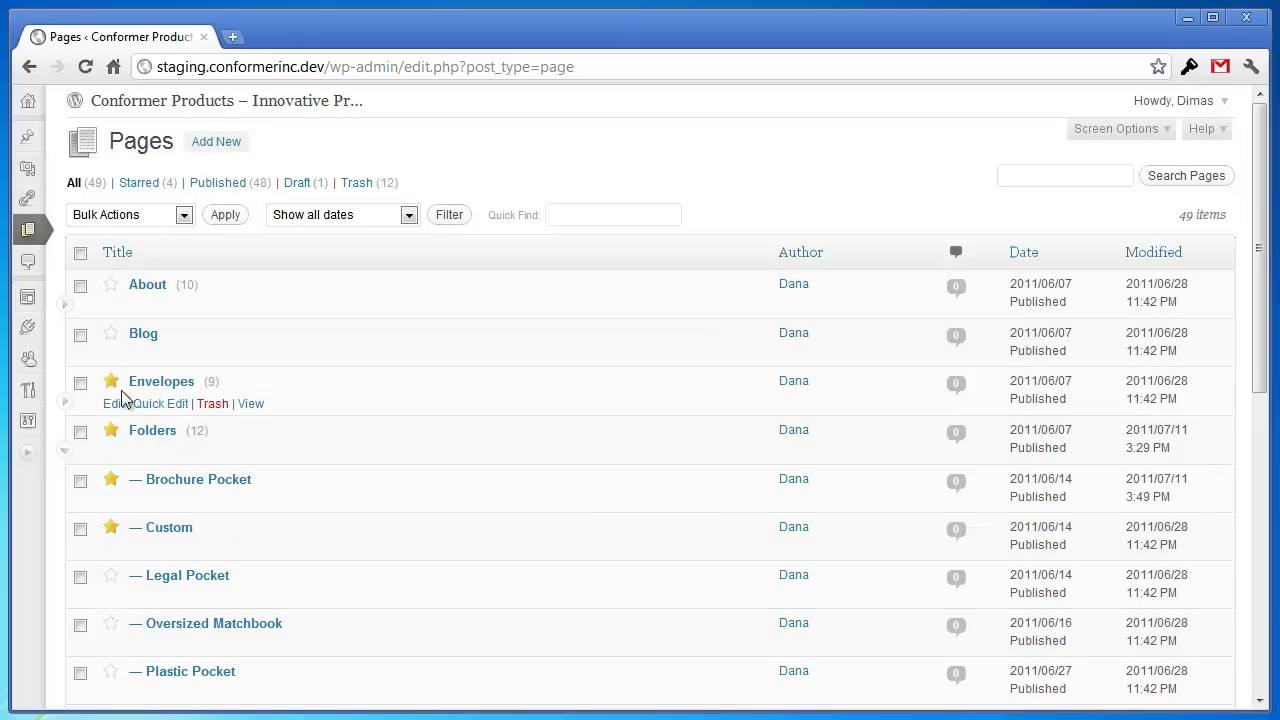
- View only the starred pages and return to the list of all pages
{"action": "left_click", "coordinate": [141, 186]}
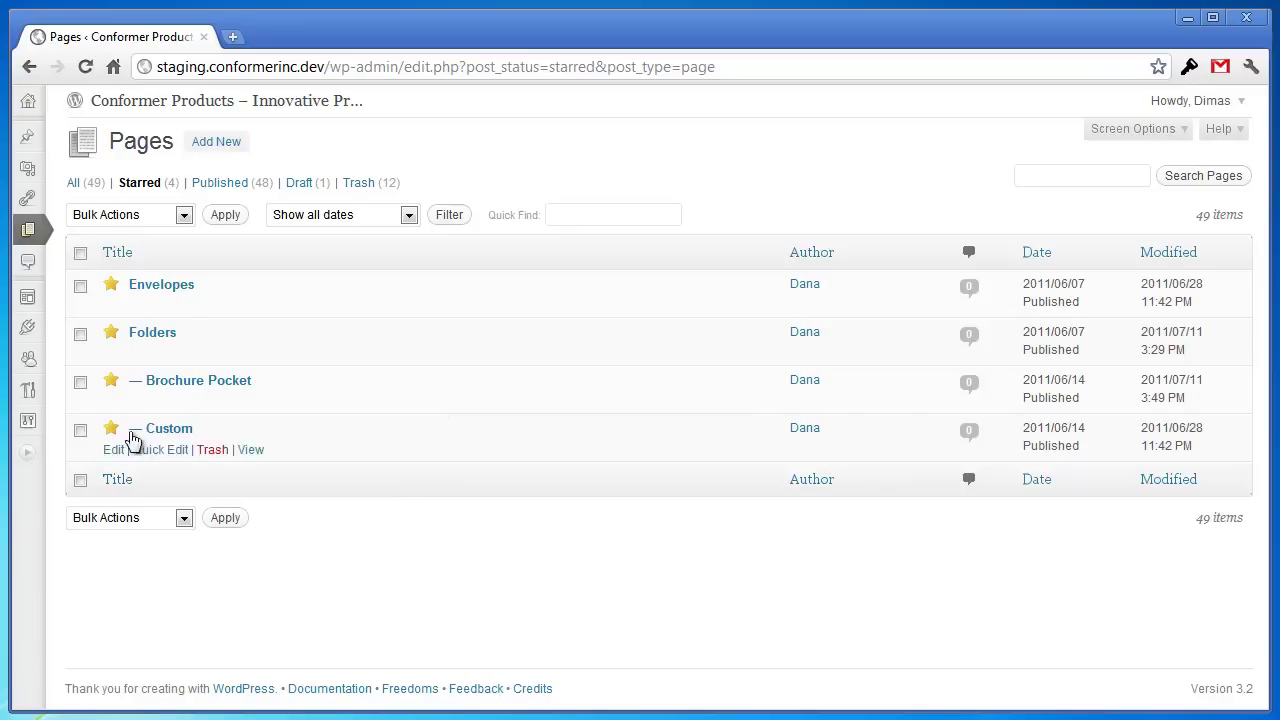
{"action": "left_click", "coordinate": [75, 185]}
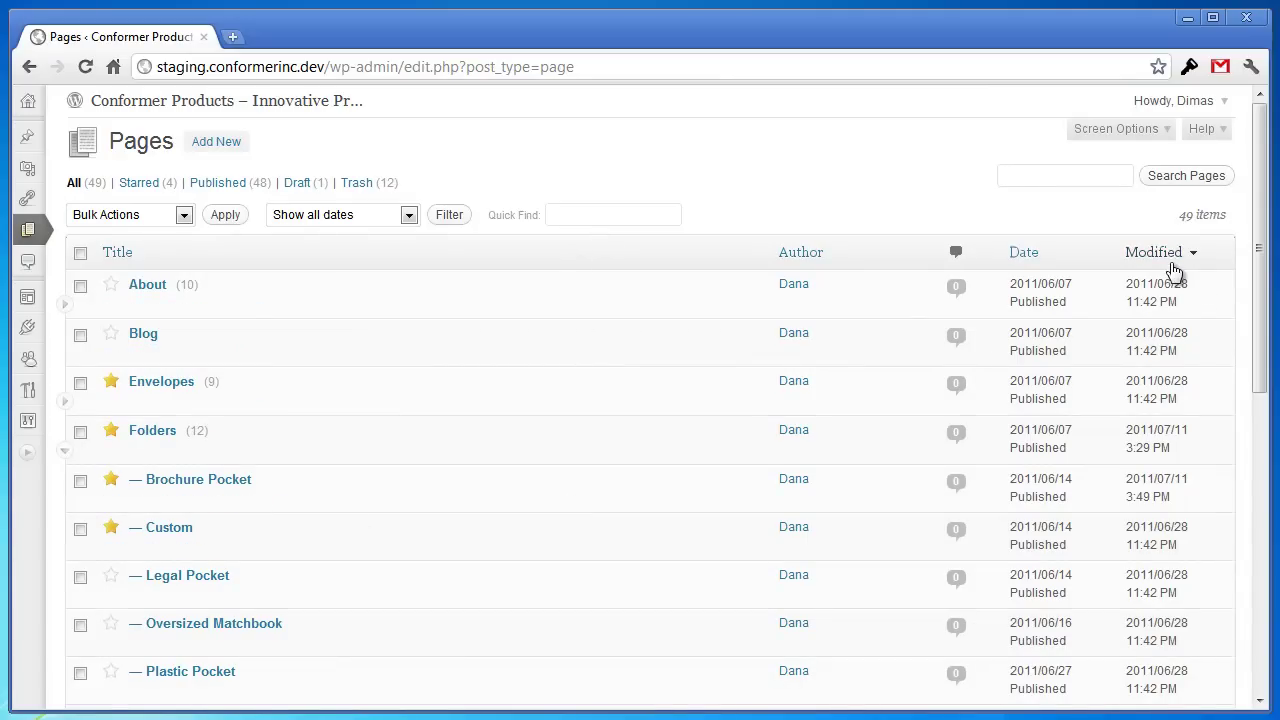
{"action": "scroll", "coordinate": [1261, 295], "scroll_direction": "down", "scroll_amount": 1}
{"action": "left_click_drag", "start_coordinate": [1263, 308], "coordinate": [1243, 271]}
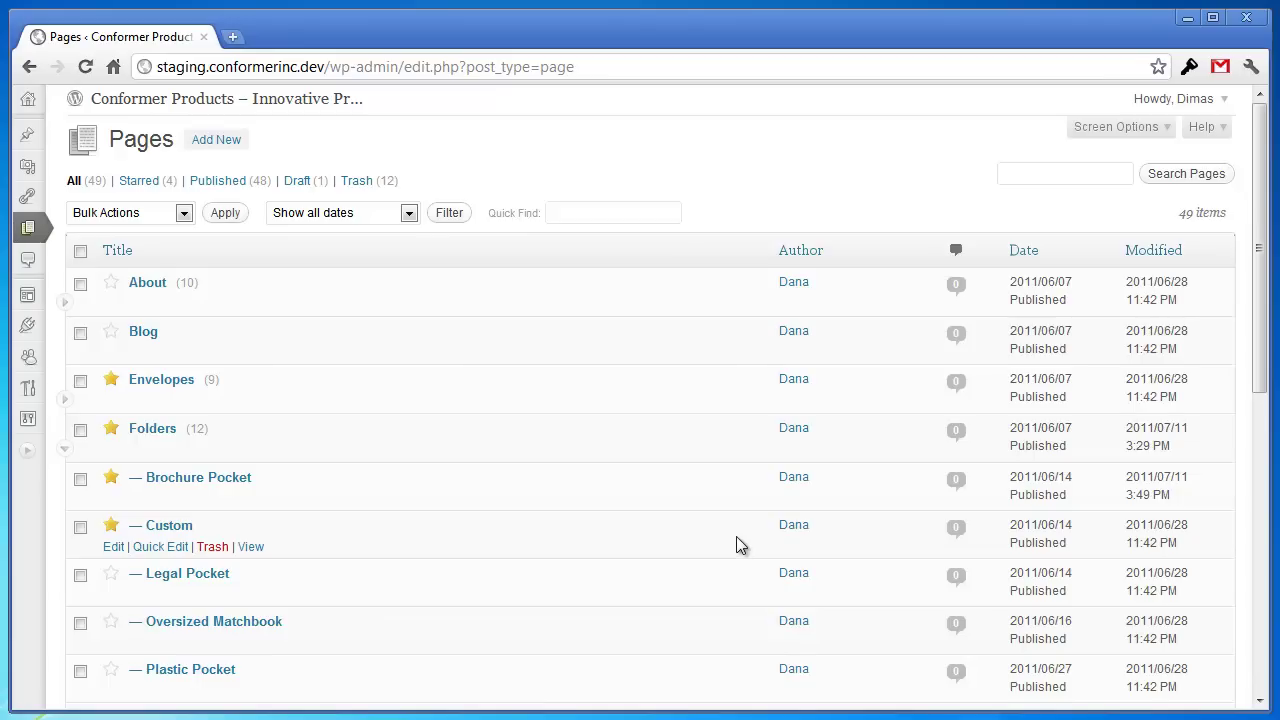
- Sort the pages by modification date in descending order, look through the list, and return to the default hierarchical view
{"action": "left_click", "coordinate": [1172, 254]}
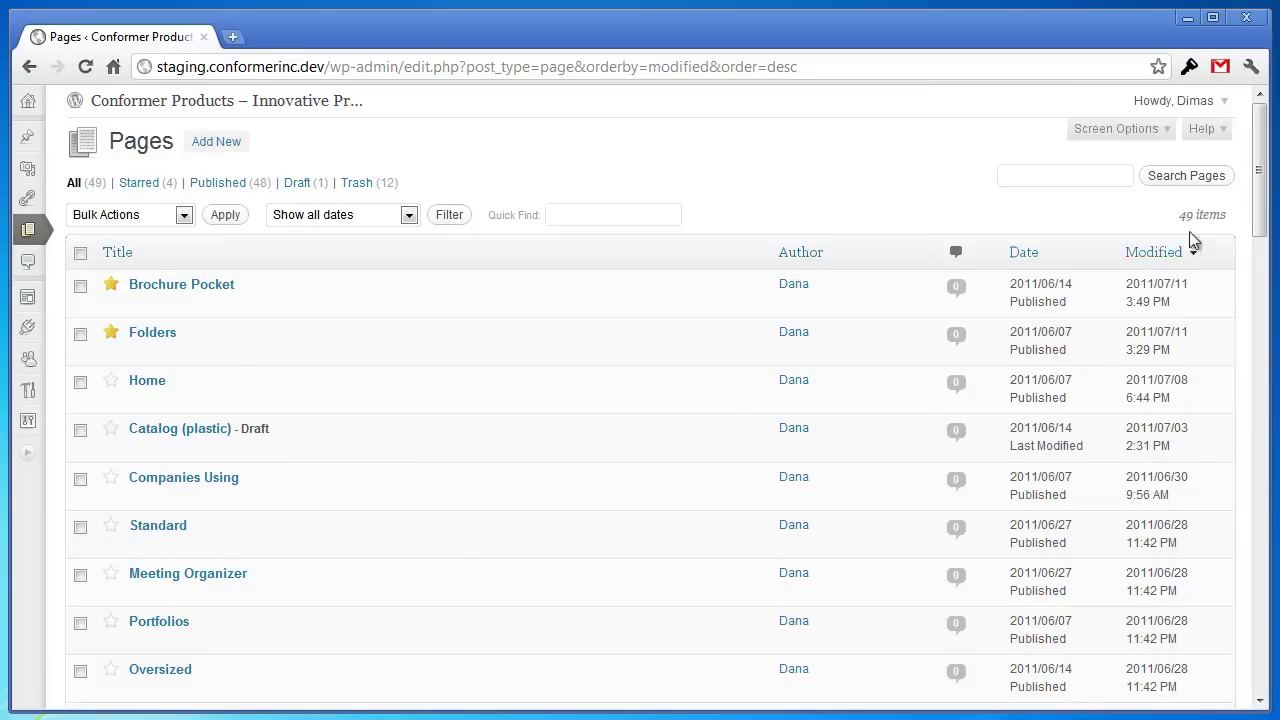
{"action": "scroll", "coordinate": [240, 470], "scroll_direction": "down", "scroll_amount": 9}
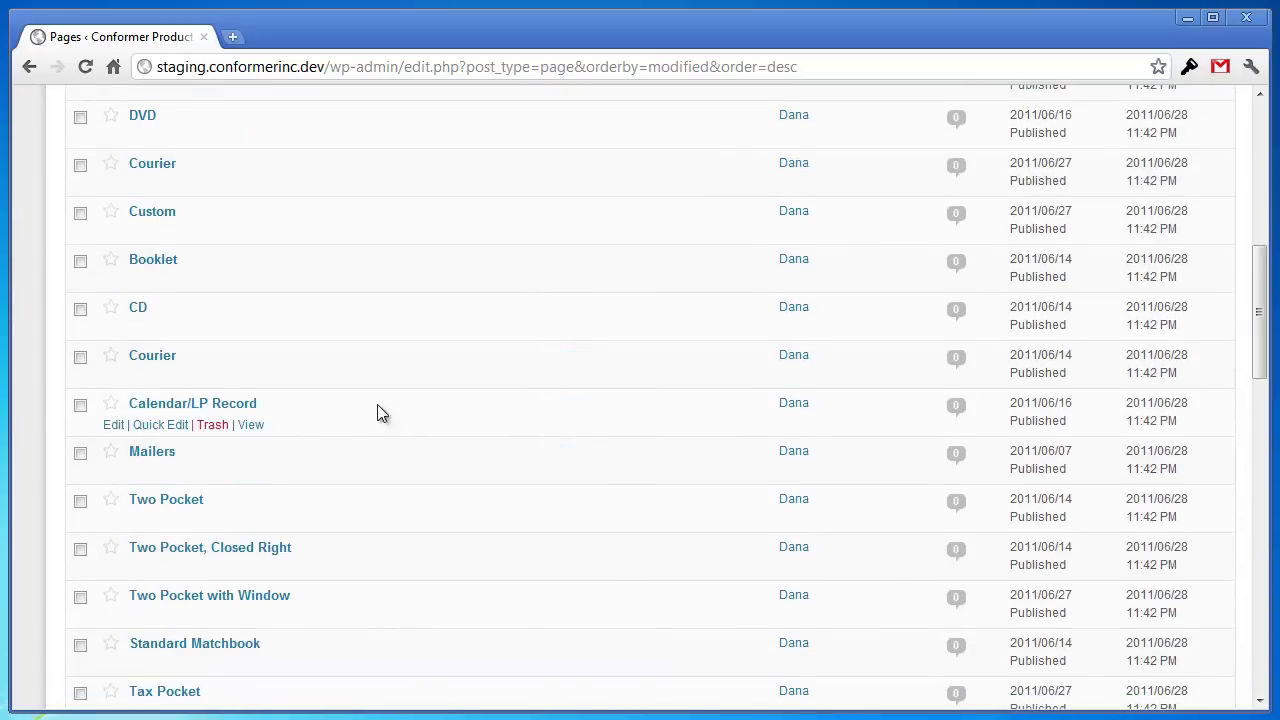
{"action": "scroll", "coordinate": [362, 470], "scroll_direction": "down", "scroll_amount": 10}
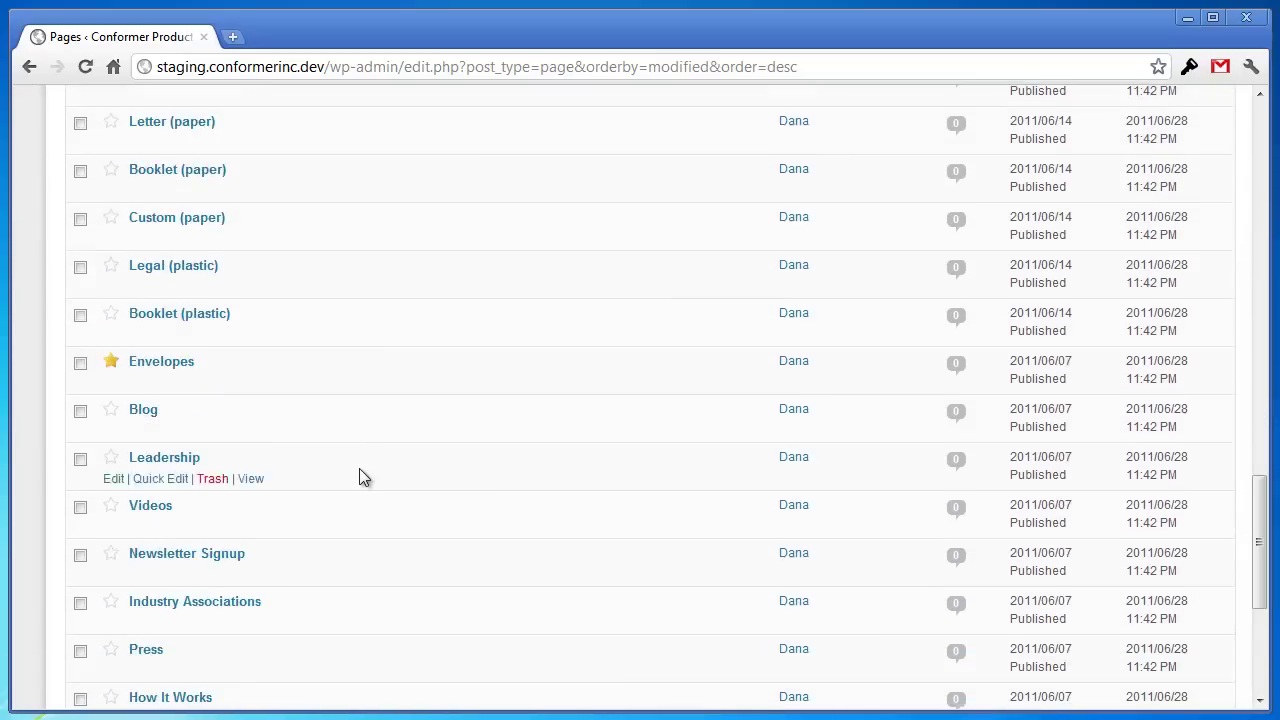
{"action": "scroll", "coordinate": [368, 505], "scroll_direction": "up", "scroll_amount": 20}
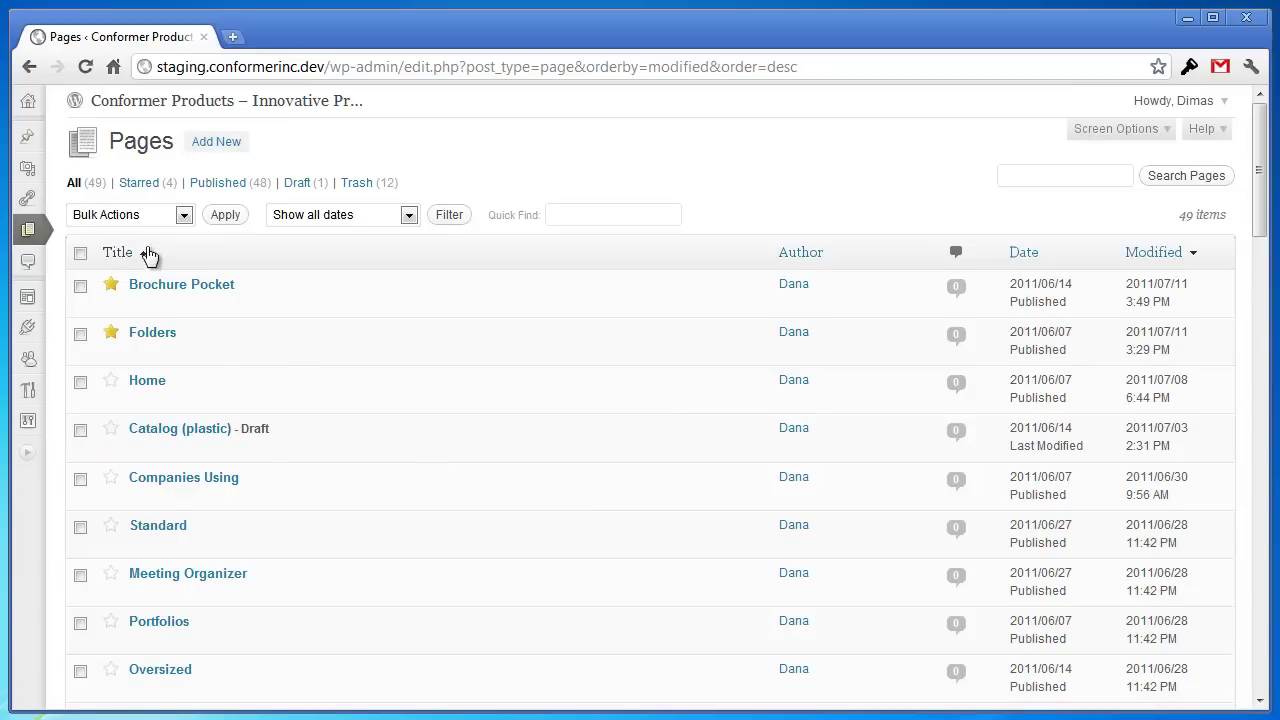
{"action": "left_click", "coordinate": [76, 188]}
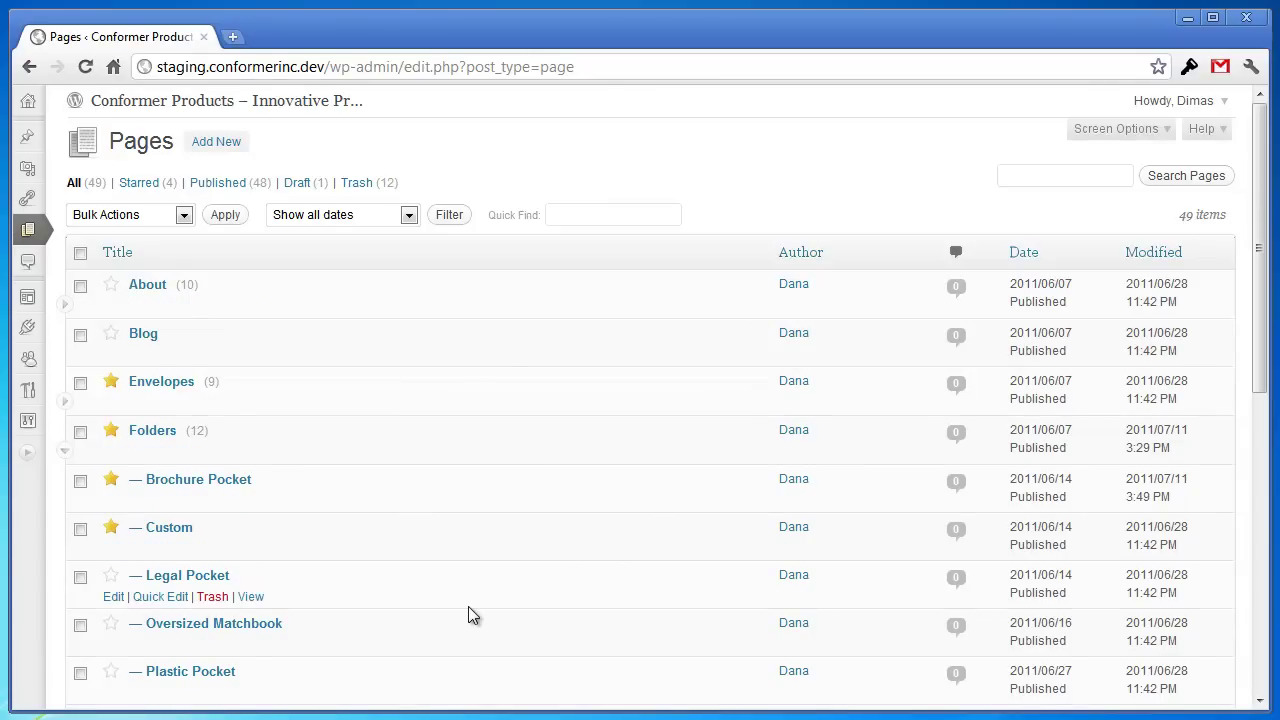
- Filter the pages list with the quick find term "blo" and clear the term again
{"action": "left_click", "coordinate": [580, 213]}
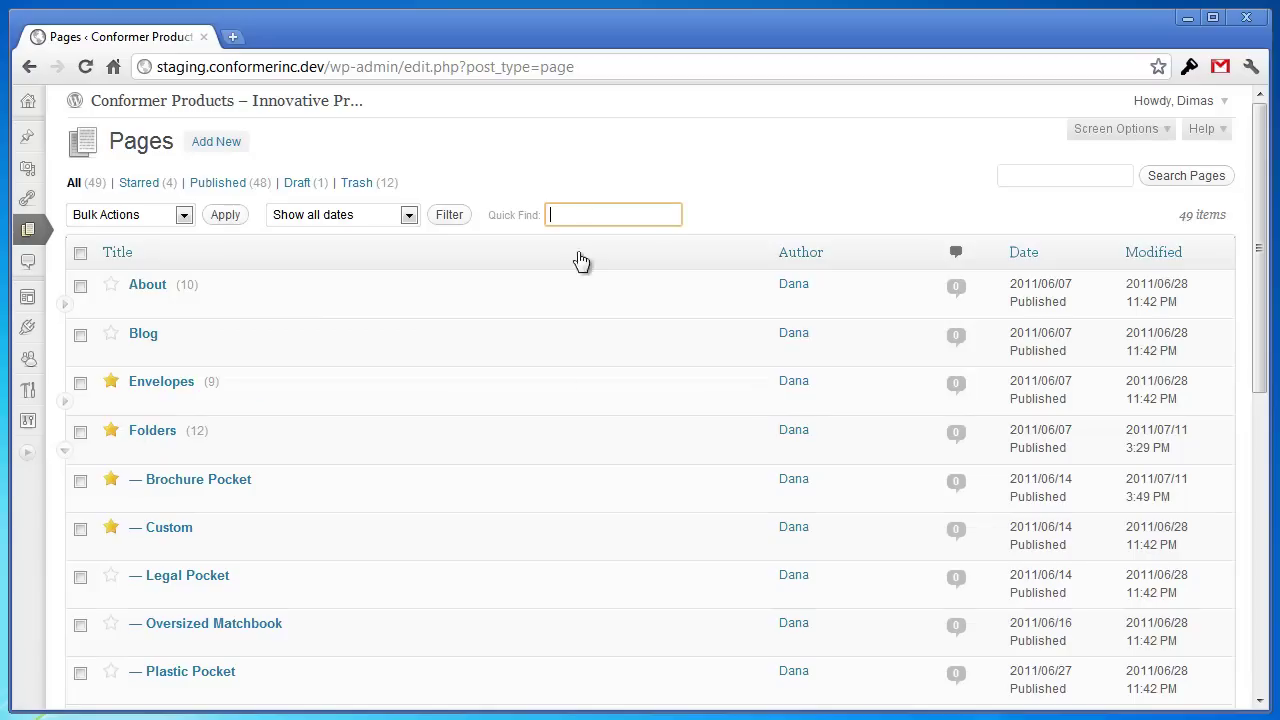
{"action": "left_click", "coordinate": [1074, 176]}
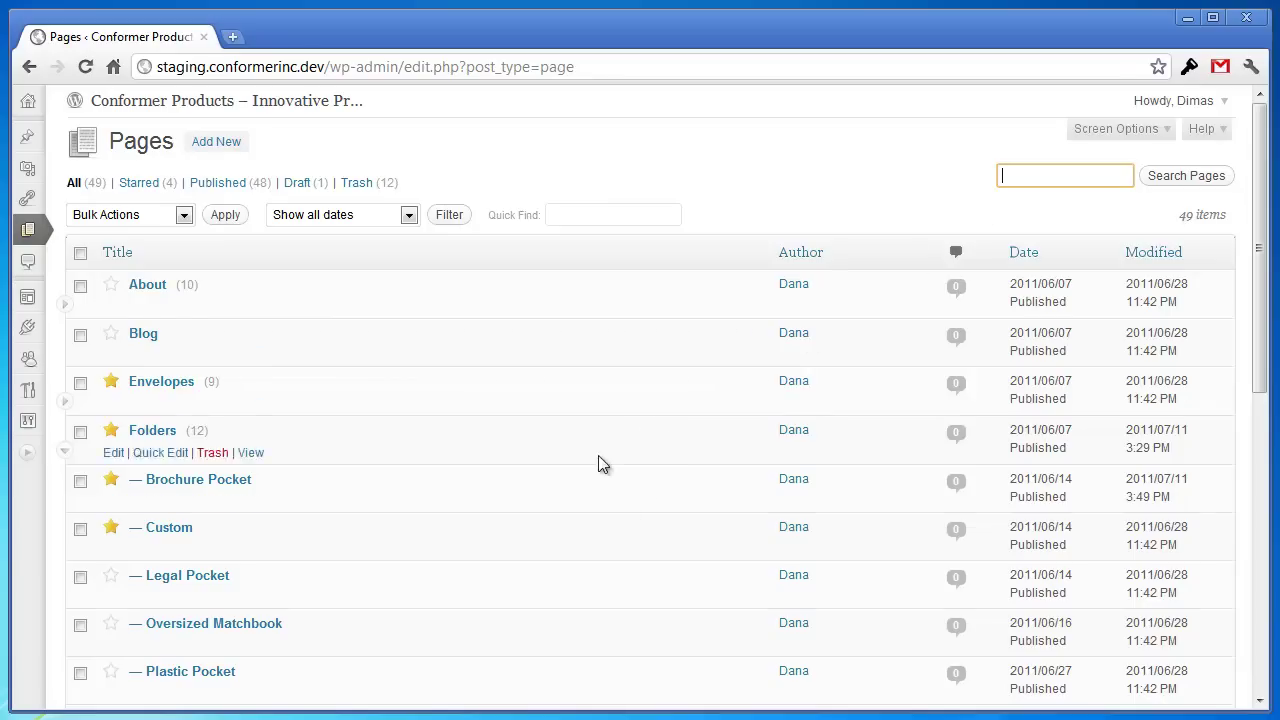
{"action": "left_click", "coordinate": [601, 214]}
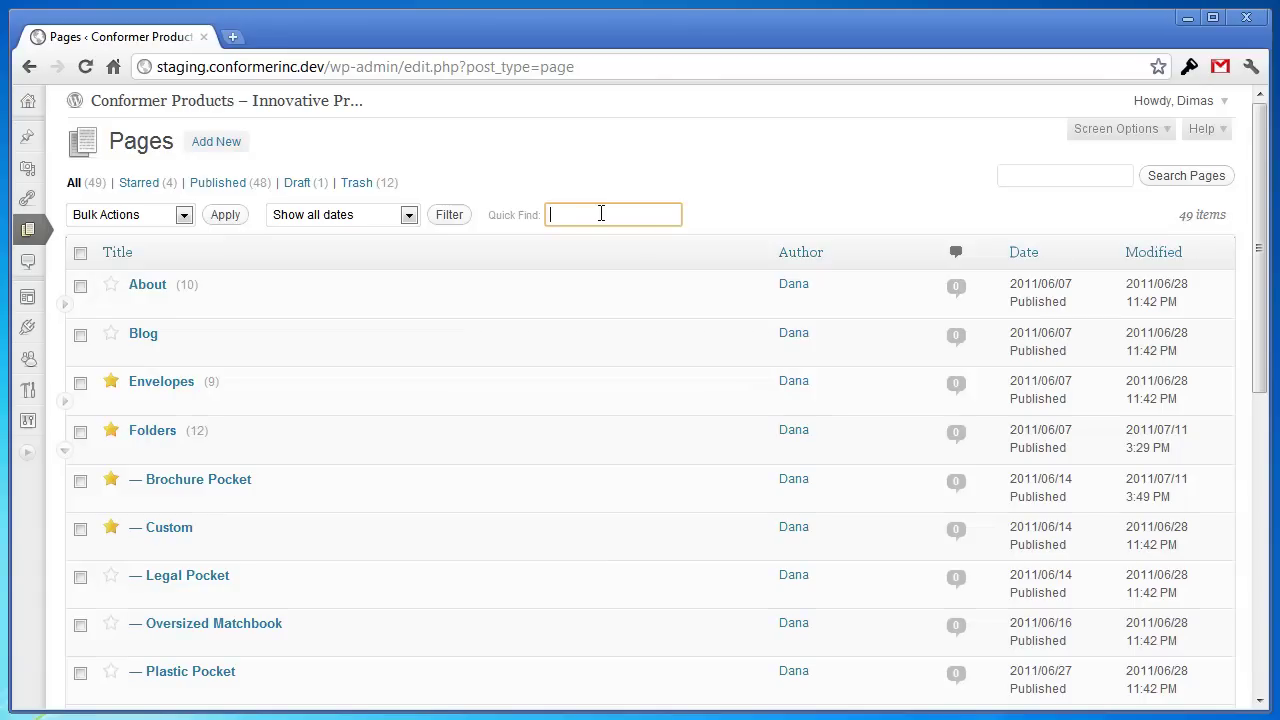
{"action": "type", "text": "blo"}
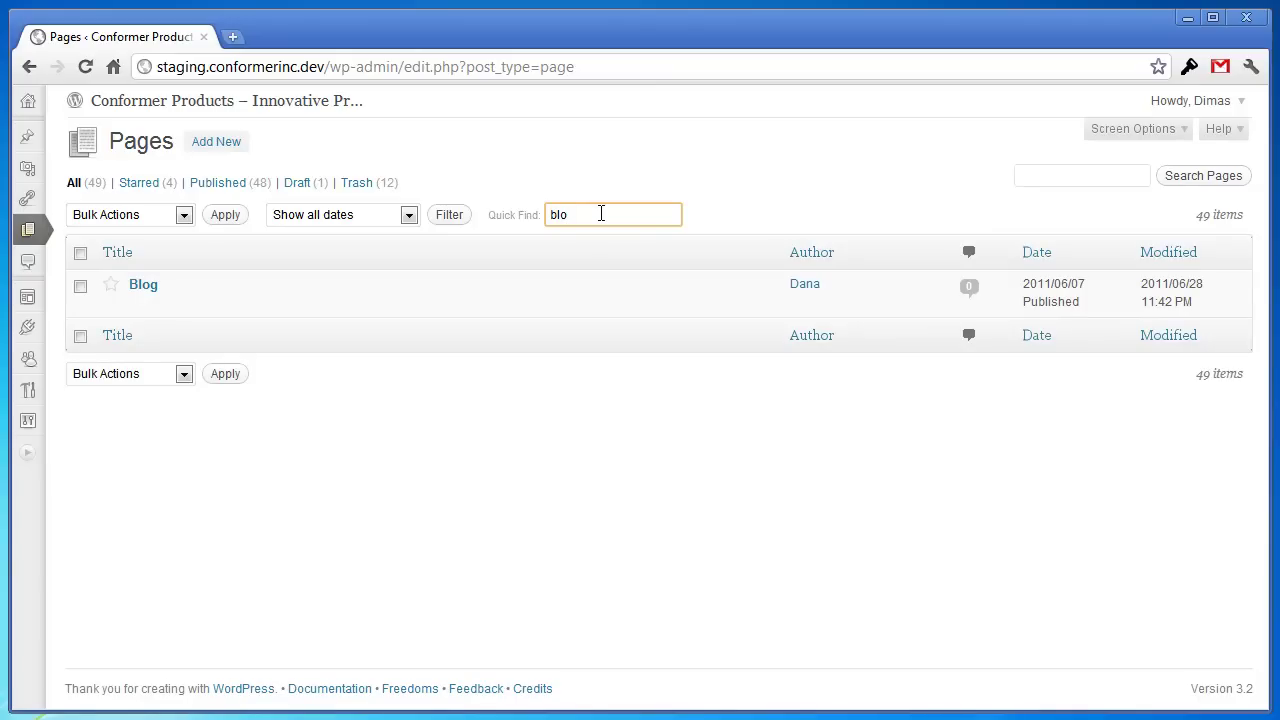
{"action": "key", "text": "BackSpace"}
{"action": "key", "text": "BackSpace"}
{"action": "key", "text": "BackSpace"}
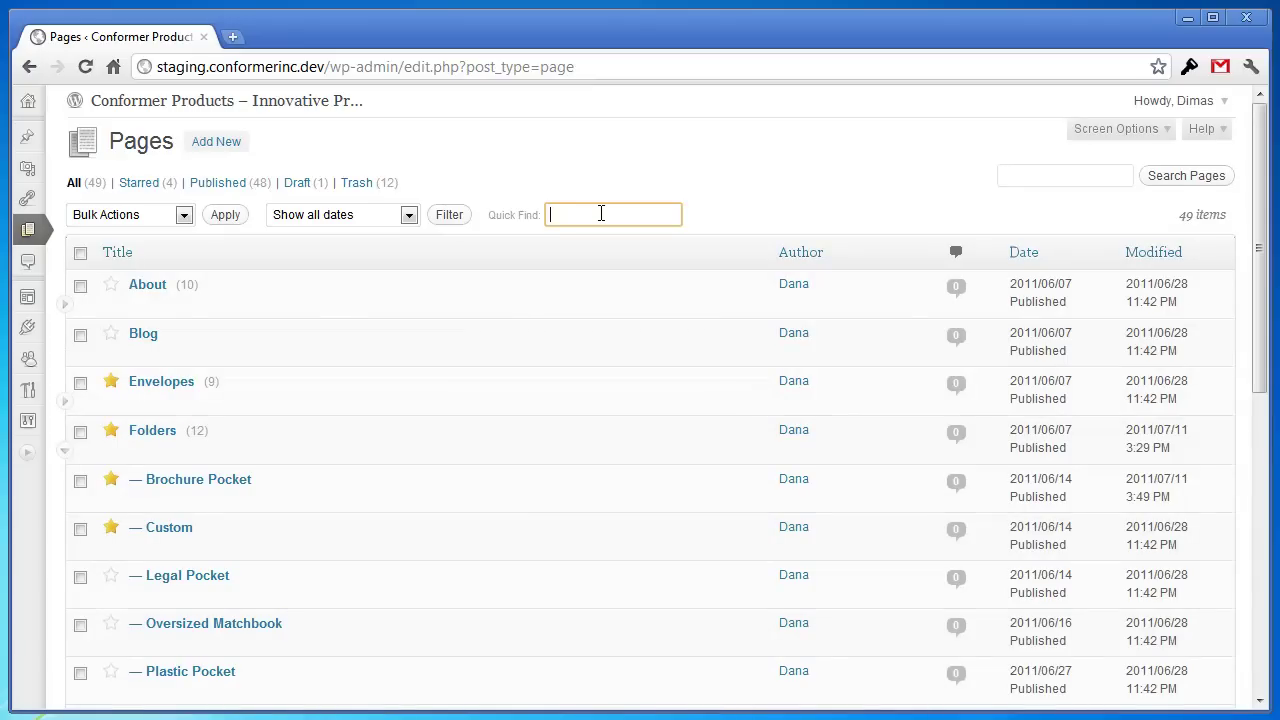
- Filter the pages list with the quick find term "pla", clear it, and look over the full list
{"action": "type", "text": "pla"}
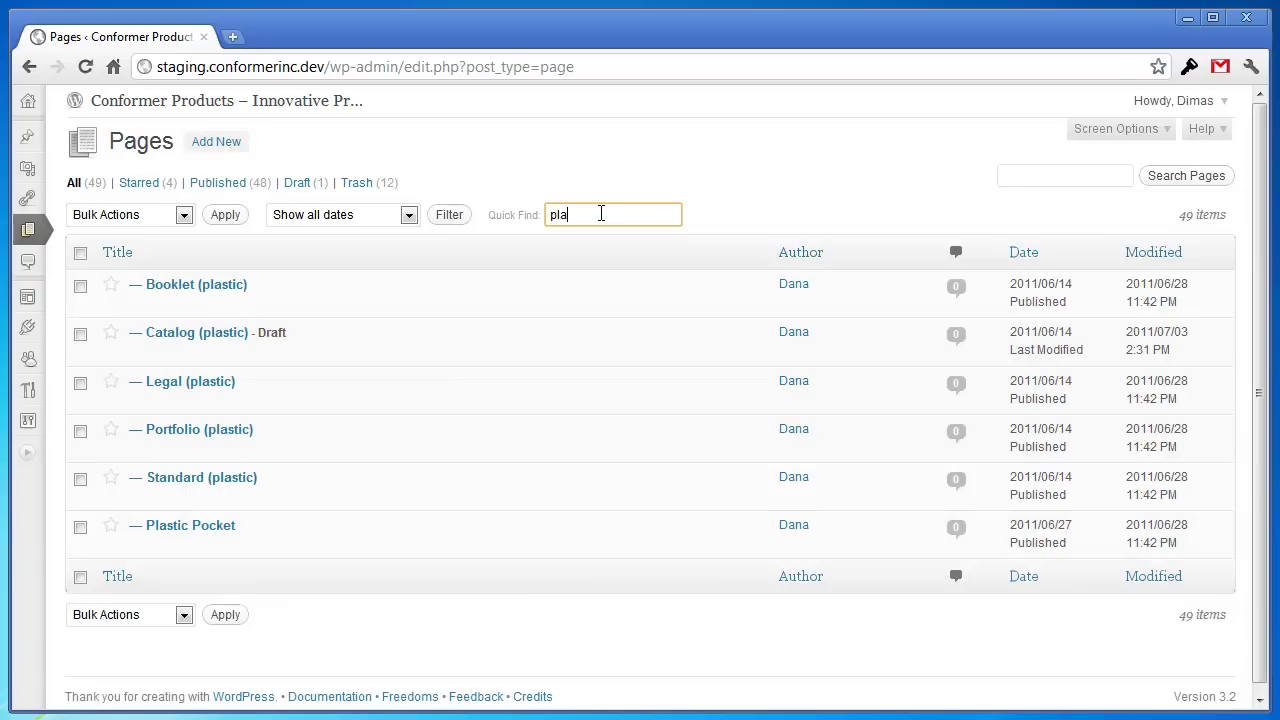
{"action": "key", "text": "BackSpace"}
{"action": "key", "text": "BackSpace"}
{"action": "key", "text": "BackSpace"}
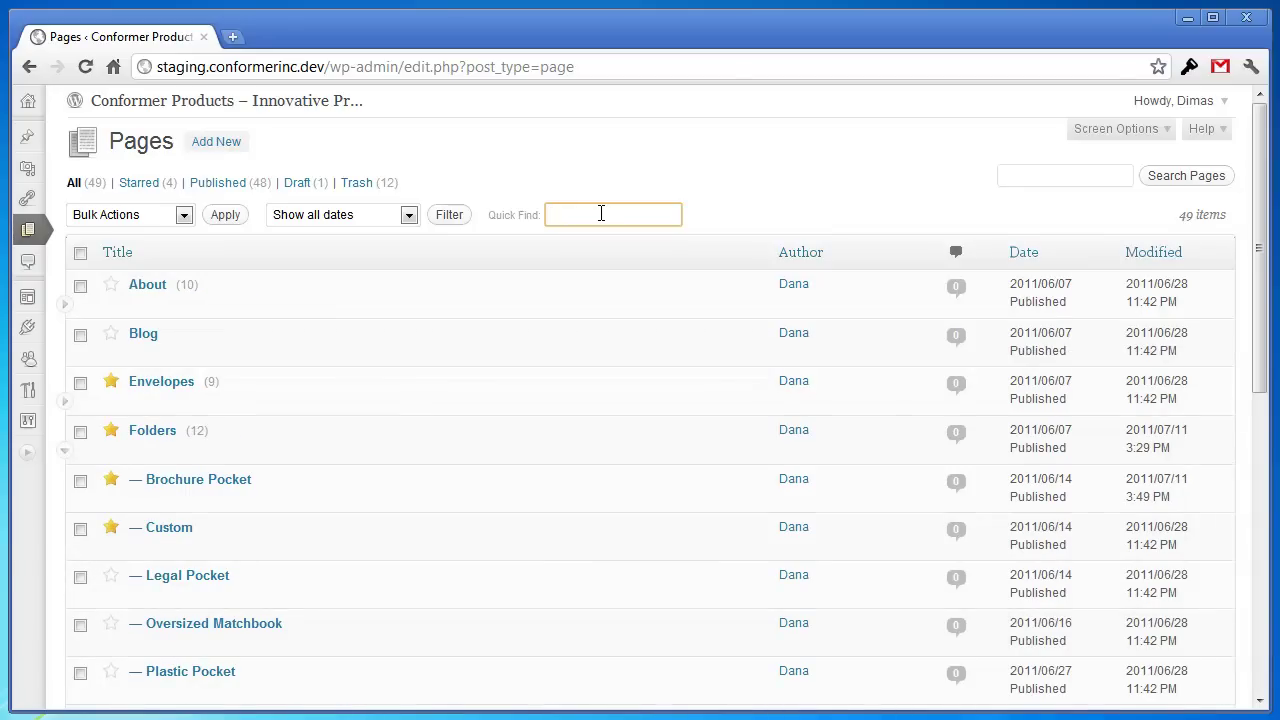
{"action": "scroll", "coordinate": [880, 480], "scroll_direction": "down", "scroll_amount": 7}
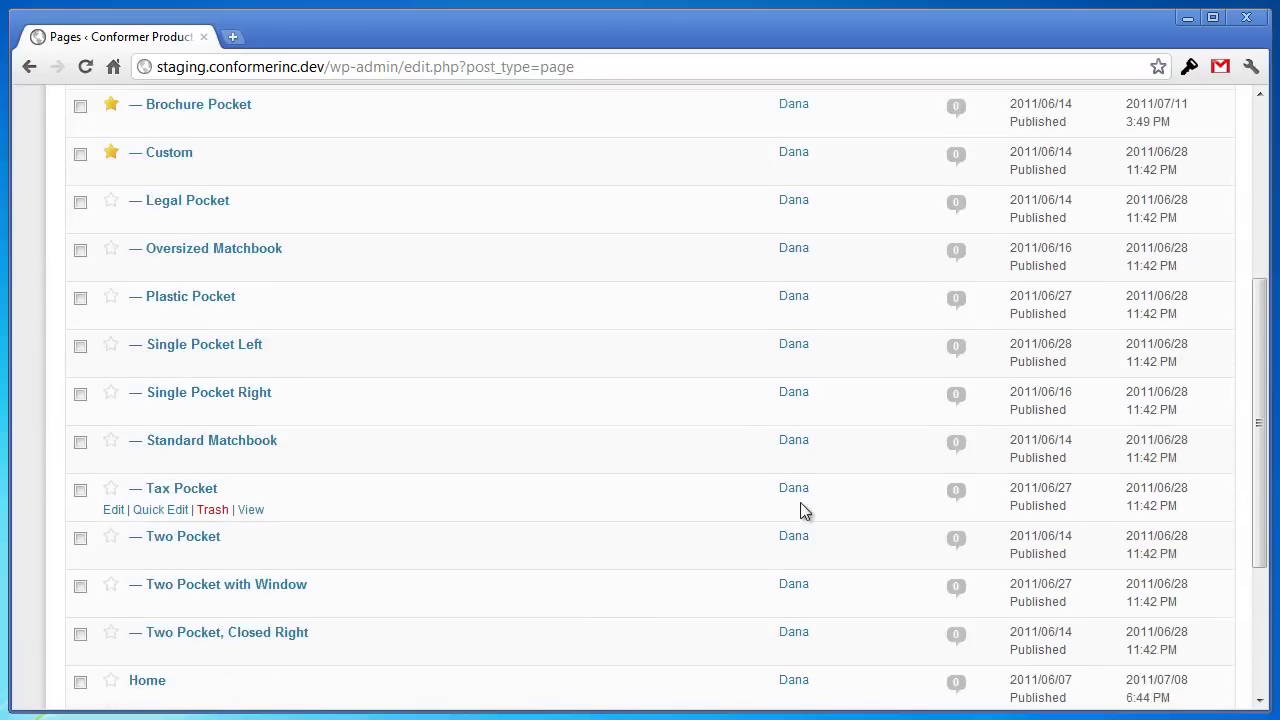
{"action": "scroll", "coordinate": [652, 392], "scroll_direction": "up", "scroll_amount": 5}
{"action": "scroll", "coordinate": [655, 380], "scroll_direction": "up", "scroll_amount": 3}
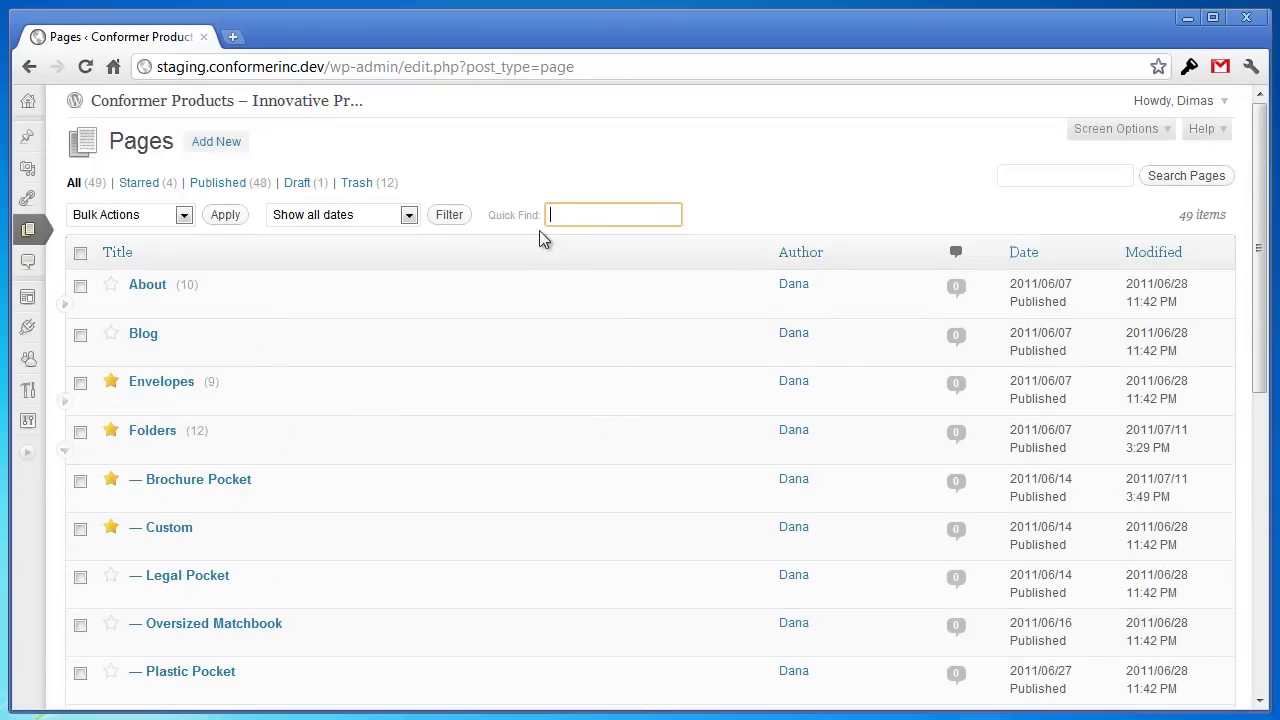
- Filter the pages list with the quick find term "poc", look through the matching pages, and clear the term
{"action": "scroll", "coordinate": [551, 426], "scroll_direction": "down", "scroll_amount": 6}
{"action": "scroll", "coordinate": [600, 440], "scroll_direction": "up", "scroll_amount": 6}
{"action": "type", "text": "poc"}
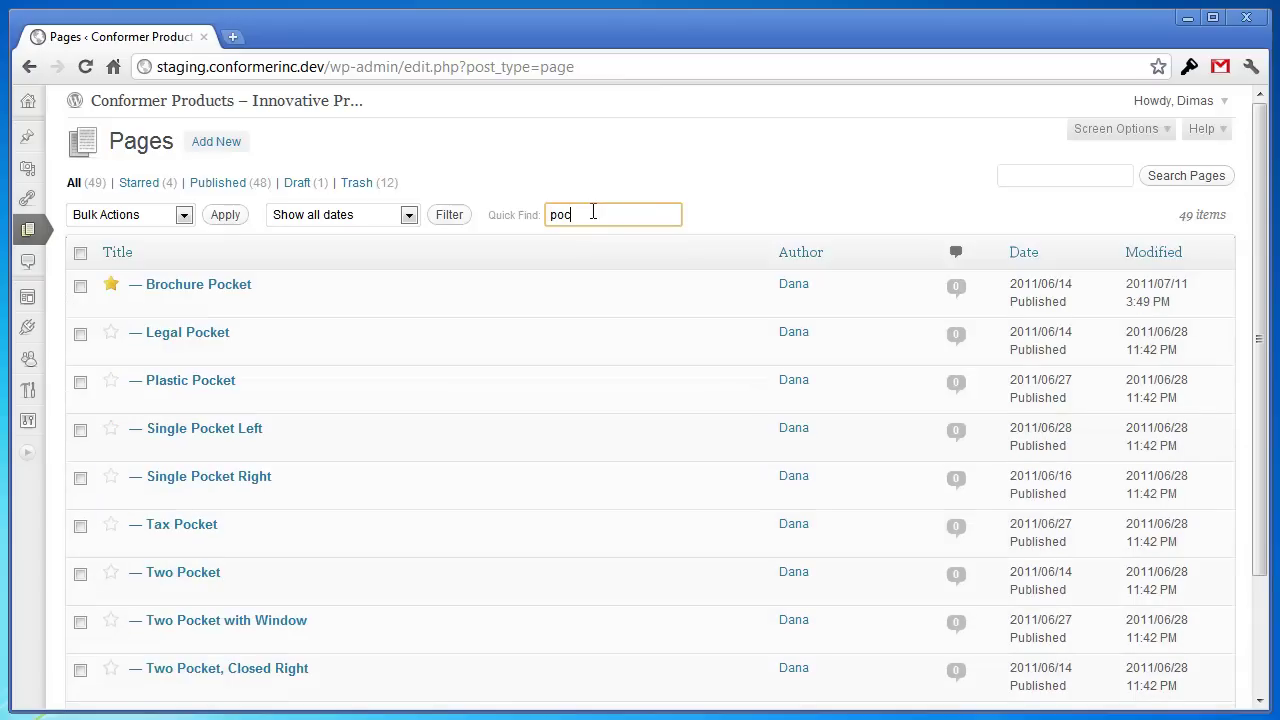
{"action": "scroll", "coordinate": [523, 309], "scroll_direction": "down", "scroll_amount": 3}
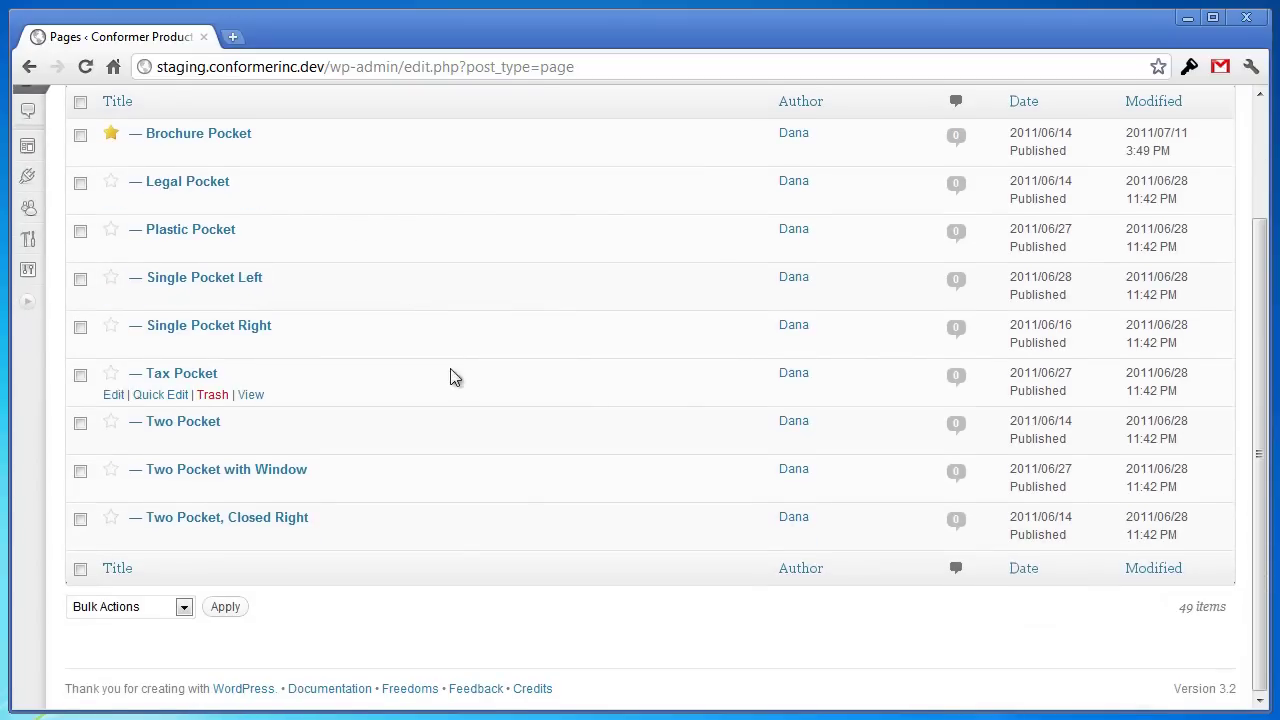
{"action": "scroll", "coordinate": [450, 377], "scroll_direction": "up", "scroll_amount": 2}
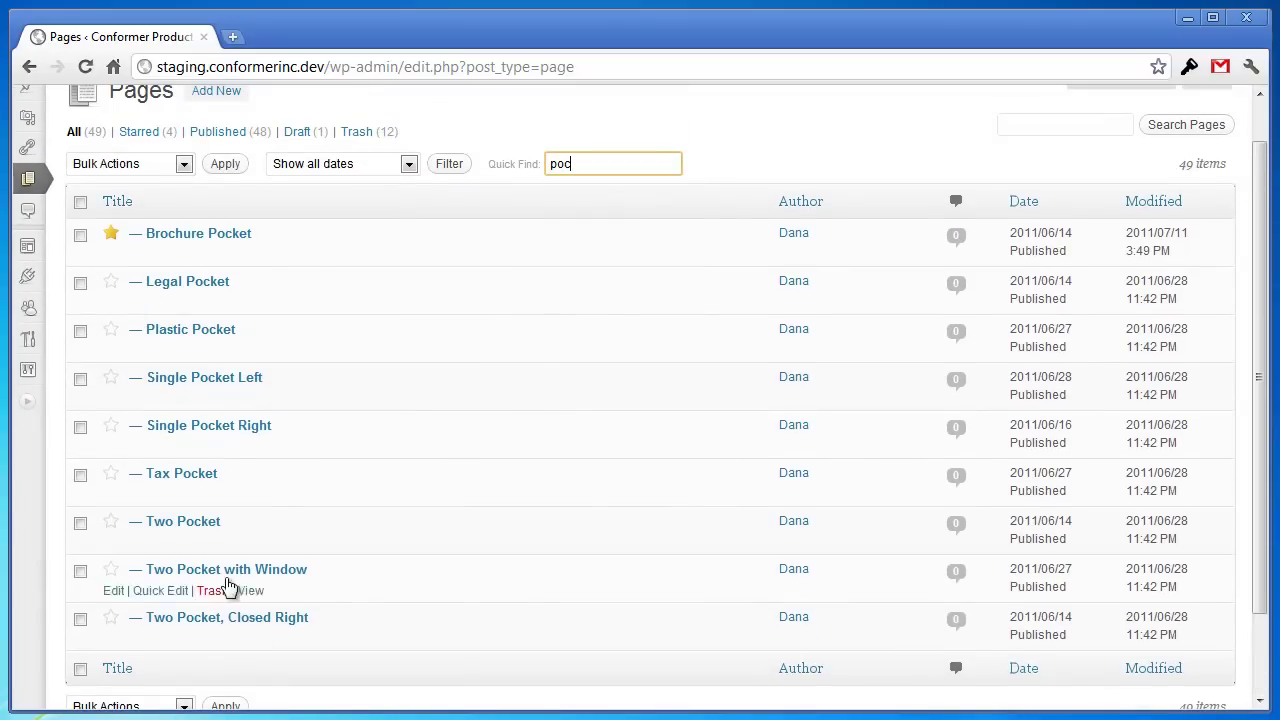
{"action": "scroll", "coordinate": [228, 585], "scroll_direction": "down", "scroll_amount": 2}
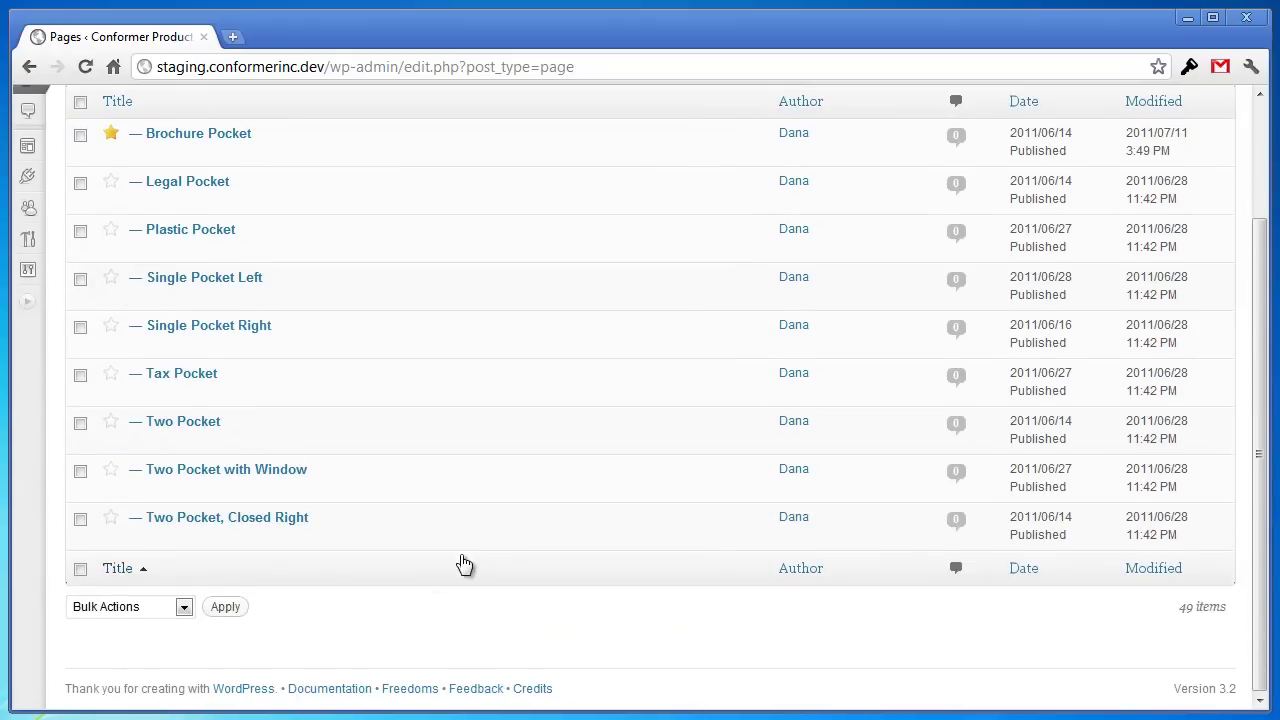
{"action": "scroll", "coordinate": [464, 564], "scroll_direction": "up", "scroll_amount": 3}
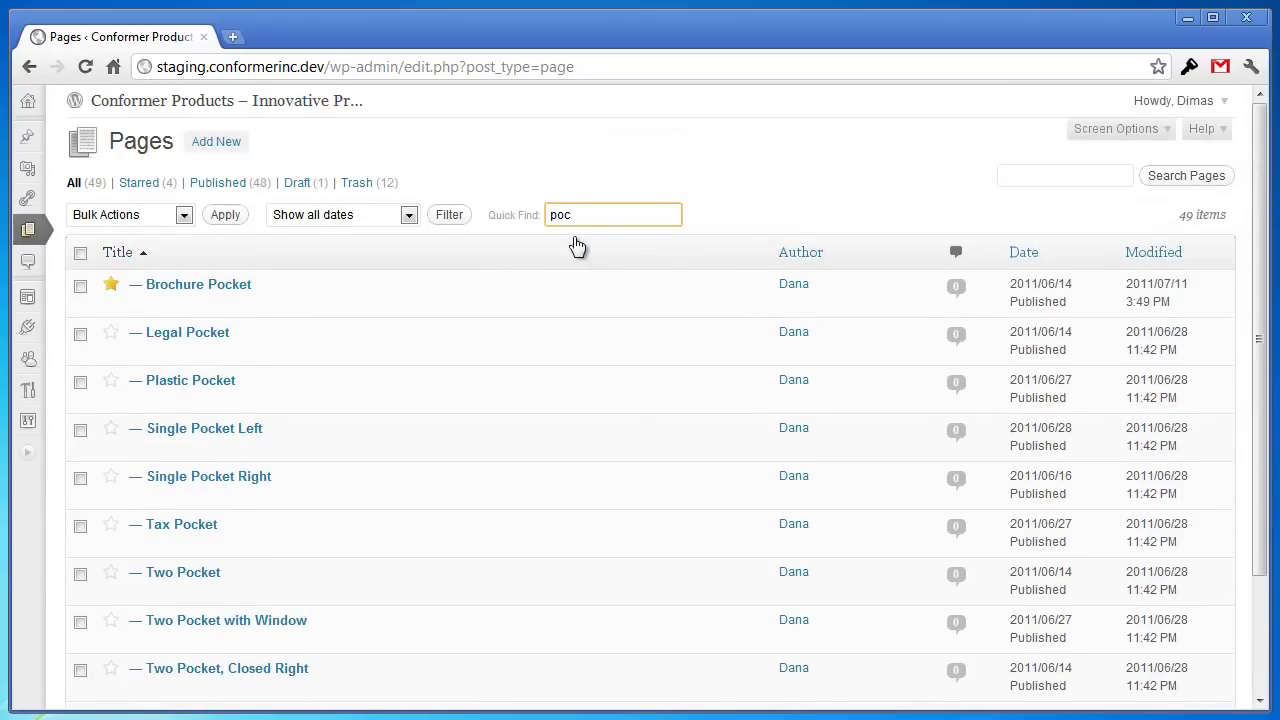
{"action": "left_click", "coordinate": [507, 215]}
{"action": "key", "text": "BackSpace"}
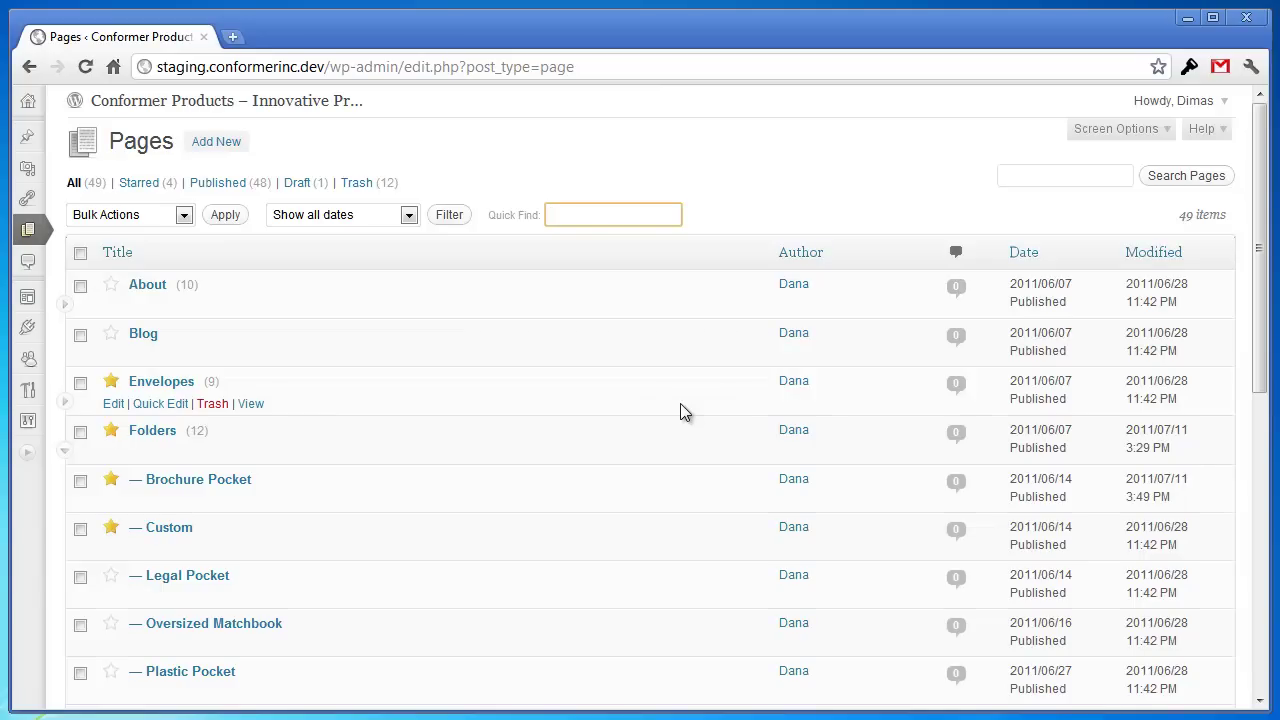
- Update the installed Sidekick plugin automatically to version 0.3 and check the host in the update's download address
{"action": "left_click", "coordinate": [30, 337]}
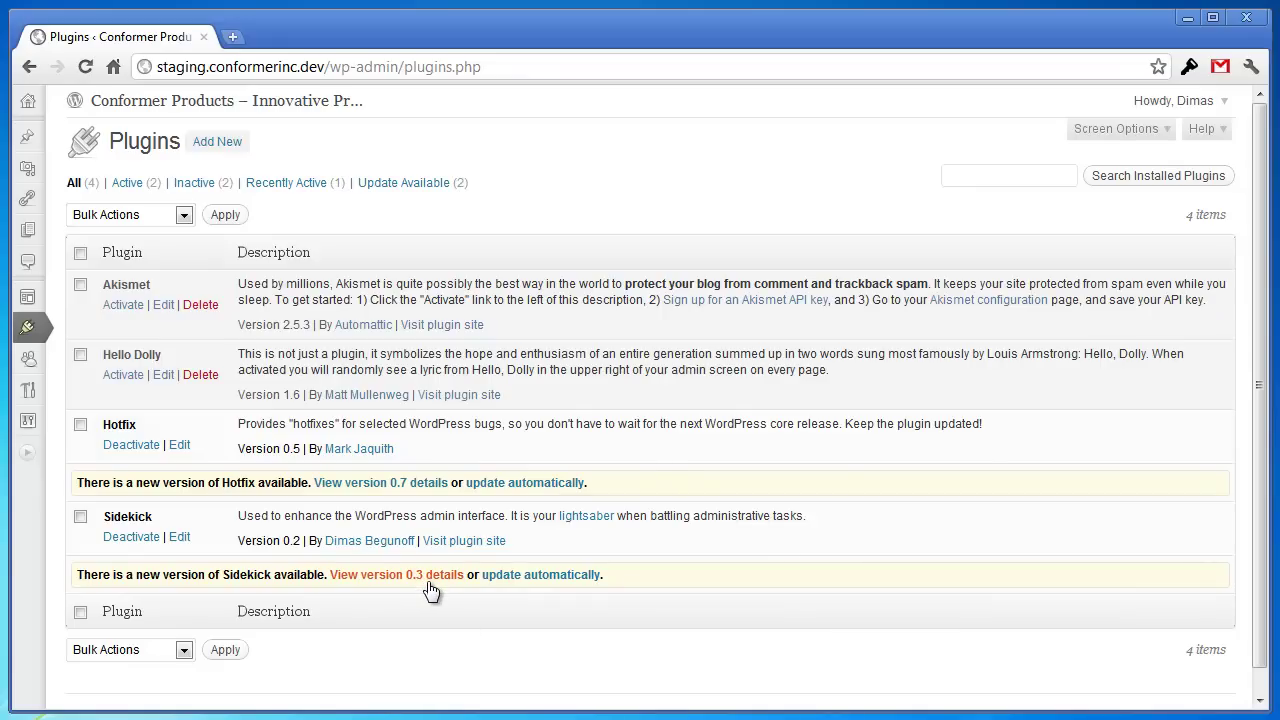
{"action": "left_click", "coordinate": [528, 580]}
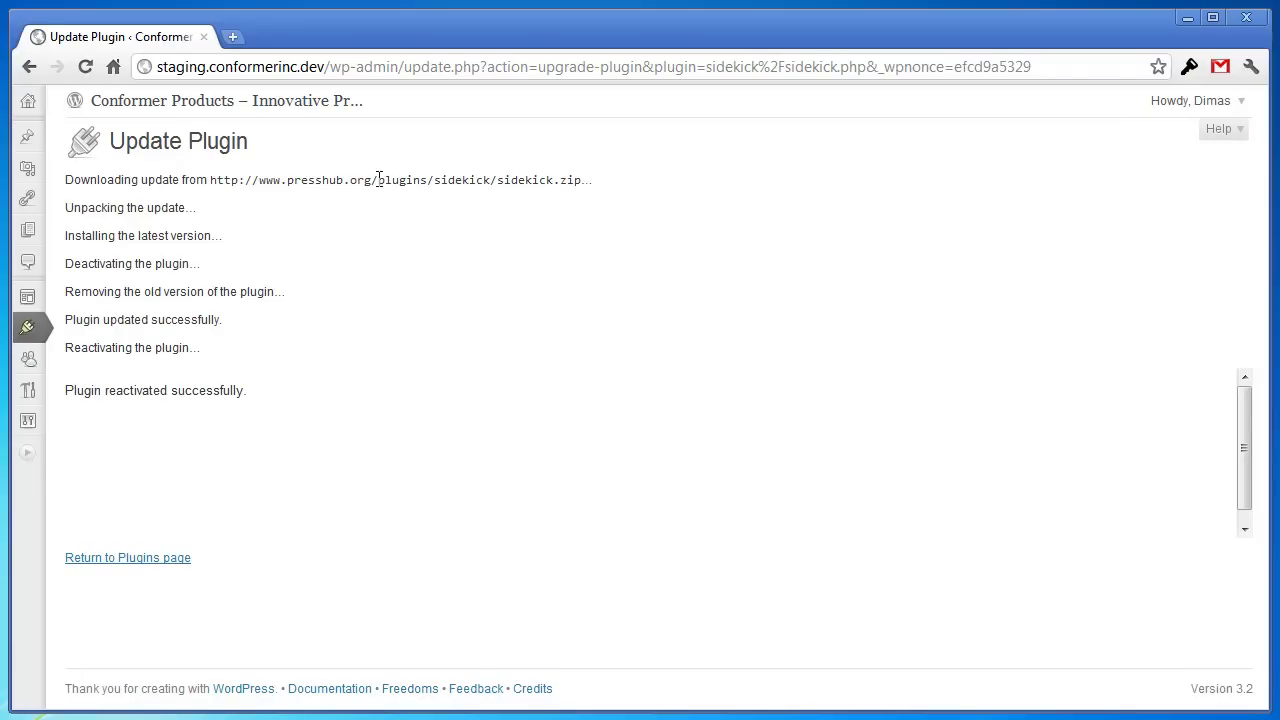
{"action": "left_click_drag", "start_coordinate": [372, 180], "coordinate": [258, 177]}
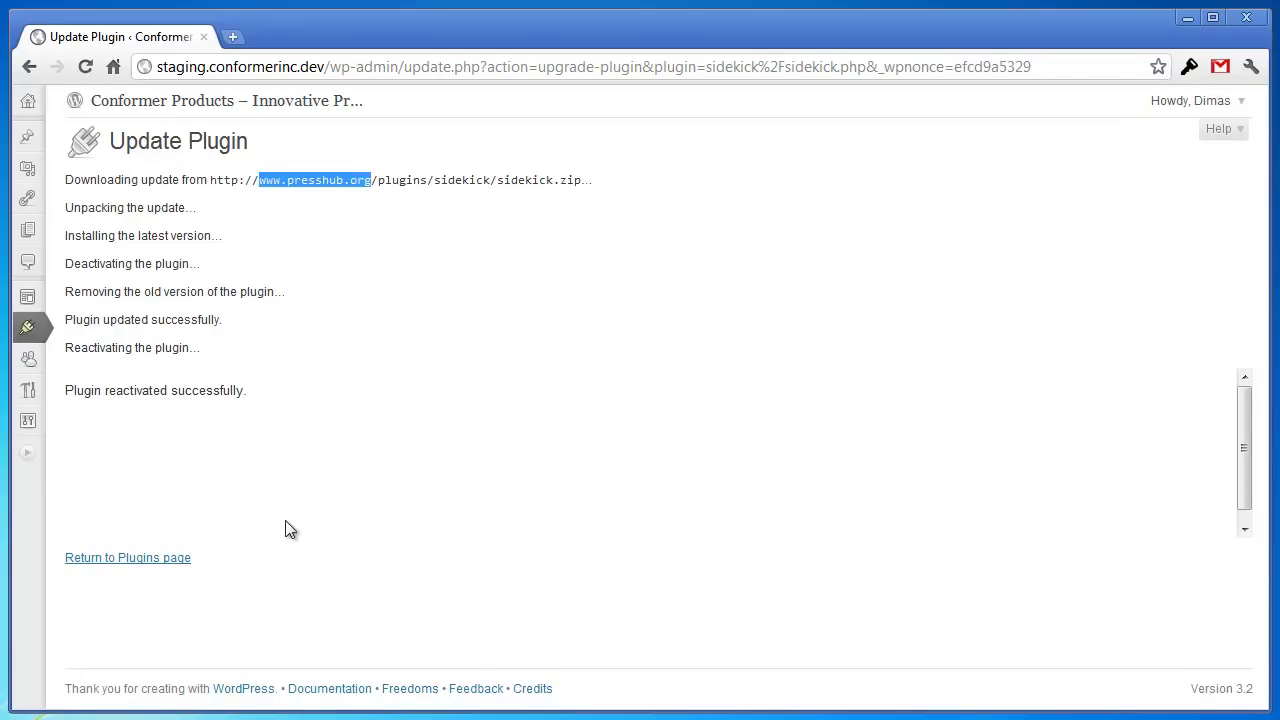
{"action": "left_click", "coordinate": [436, 222]}
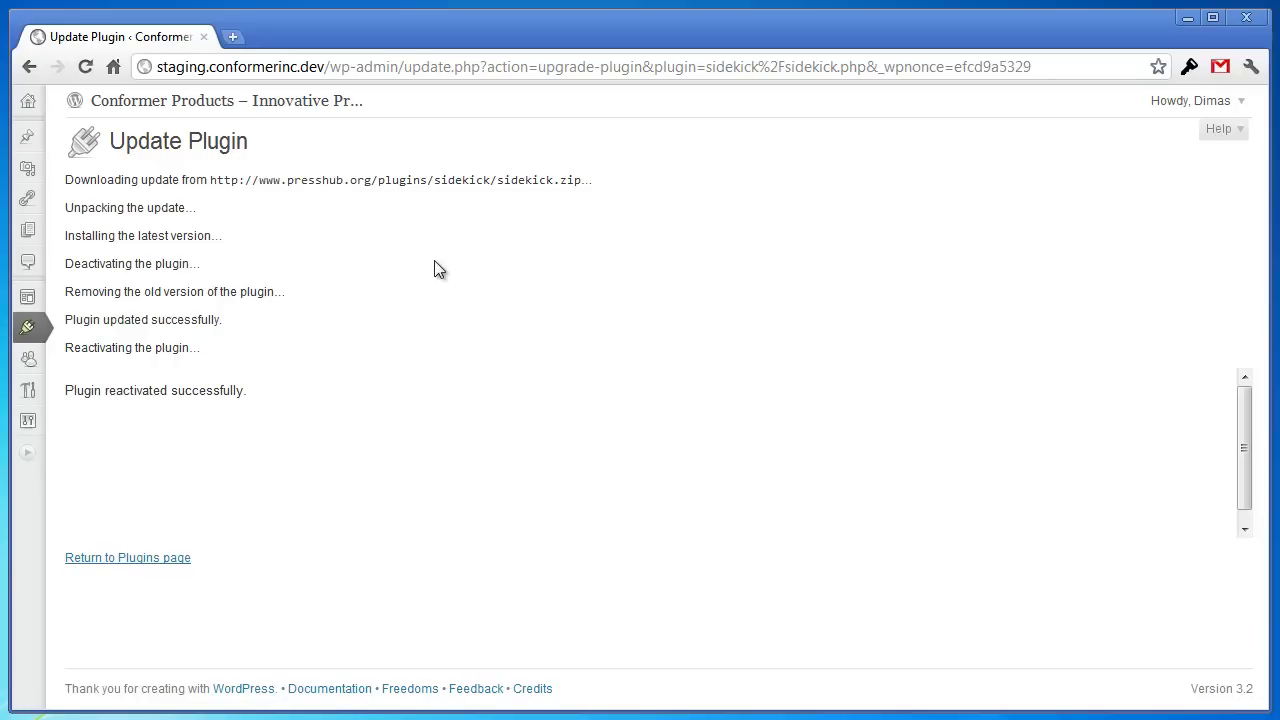